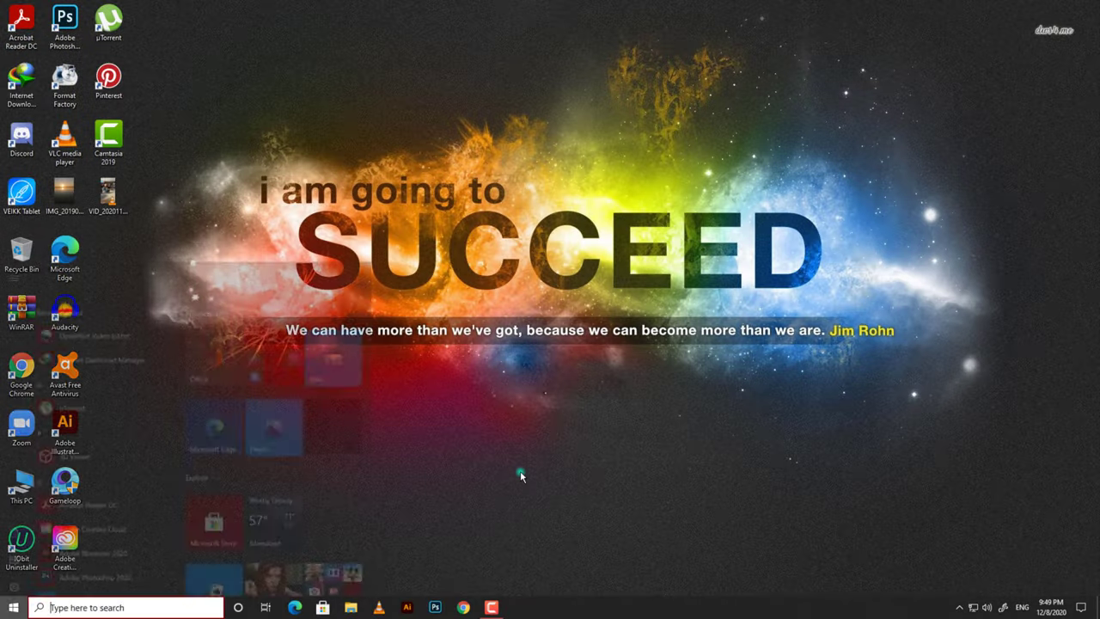
Launch Adobe Photoshop 2020 from Windows Search with the query 'ad'
type("ad")
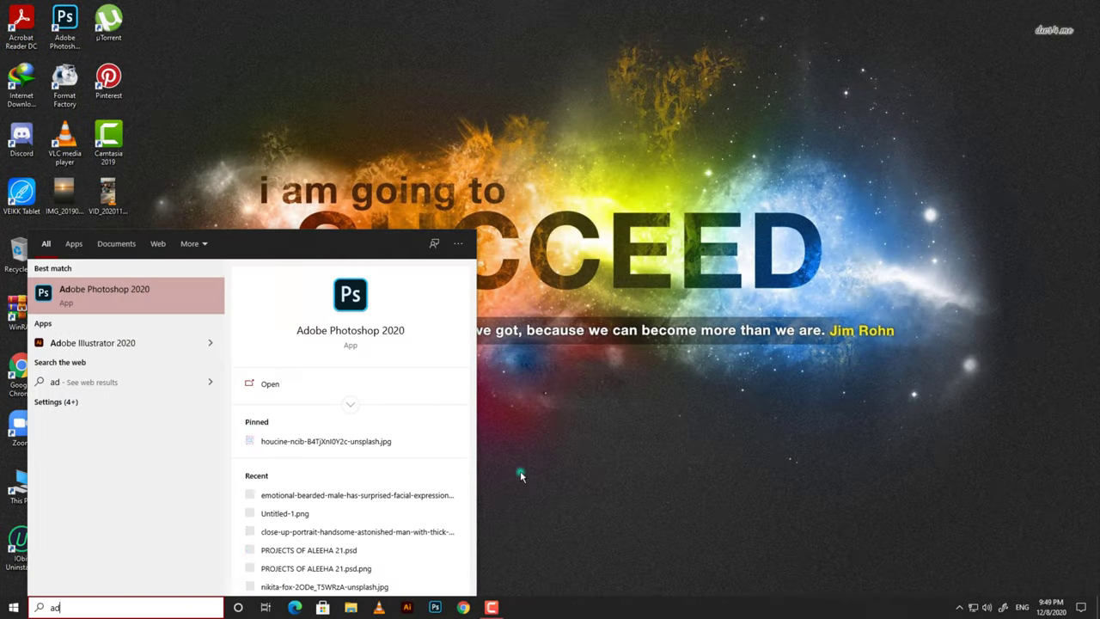
key("Return")
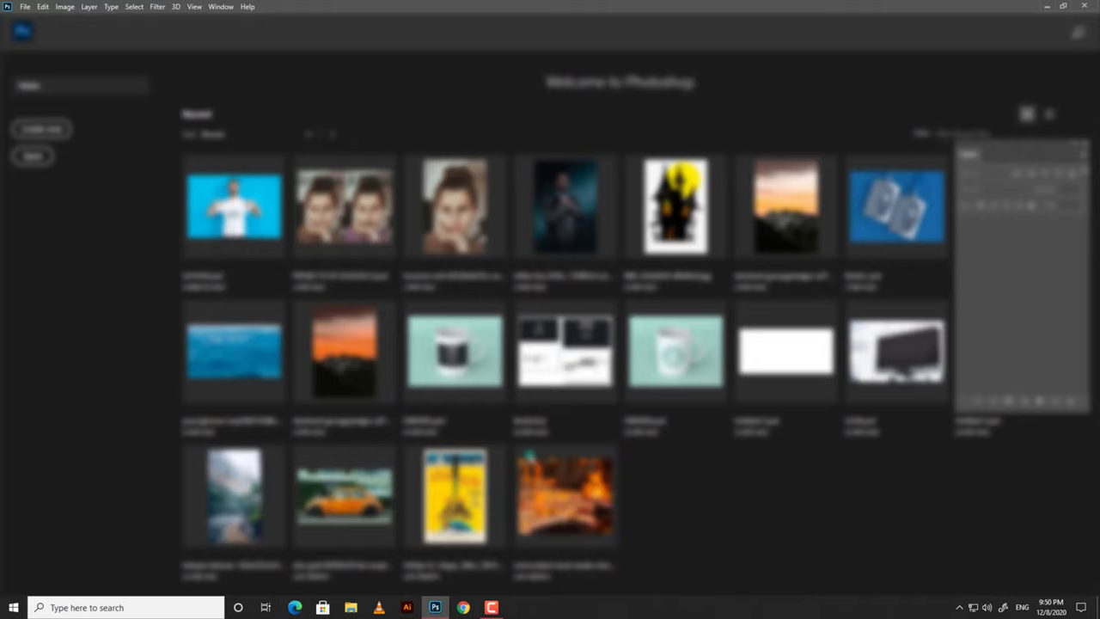
Open the photo of the man standing among the forest trees from its folder
left_click(34, 154)
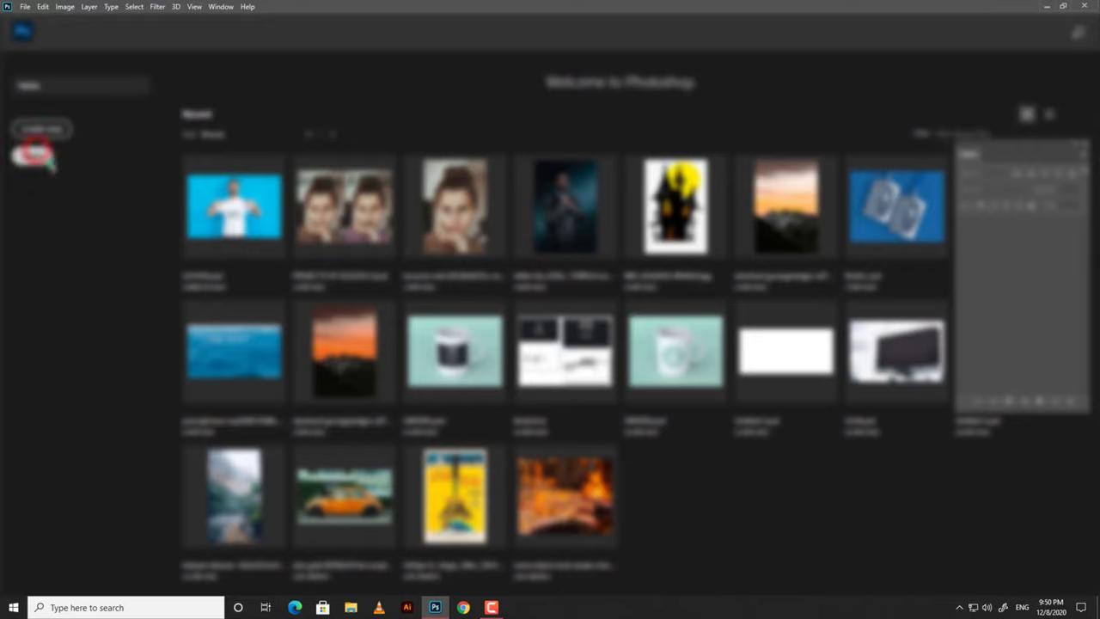
left_click(43, 140)
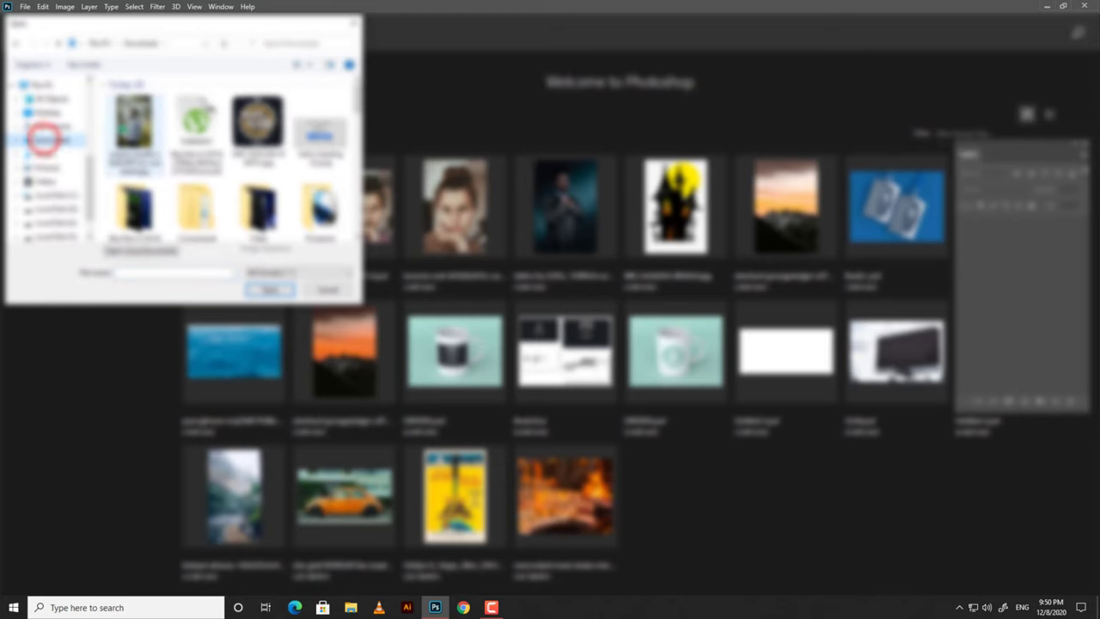
double_click(123, 129)
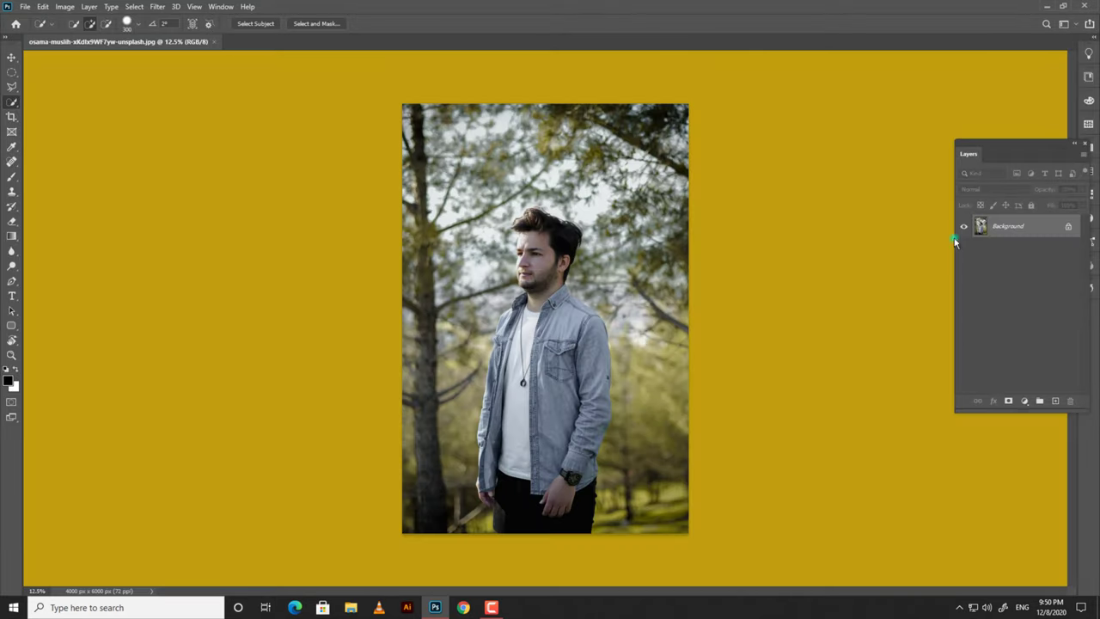
Duplicate the photo to Layer 1, hide Background, and quick-select the man's body and head
key("ctrl+j")
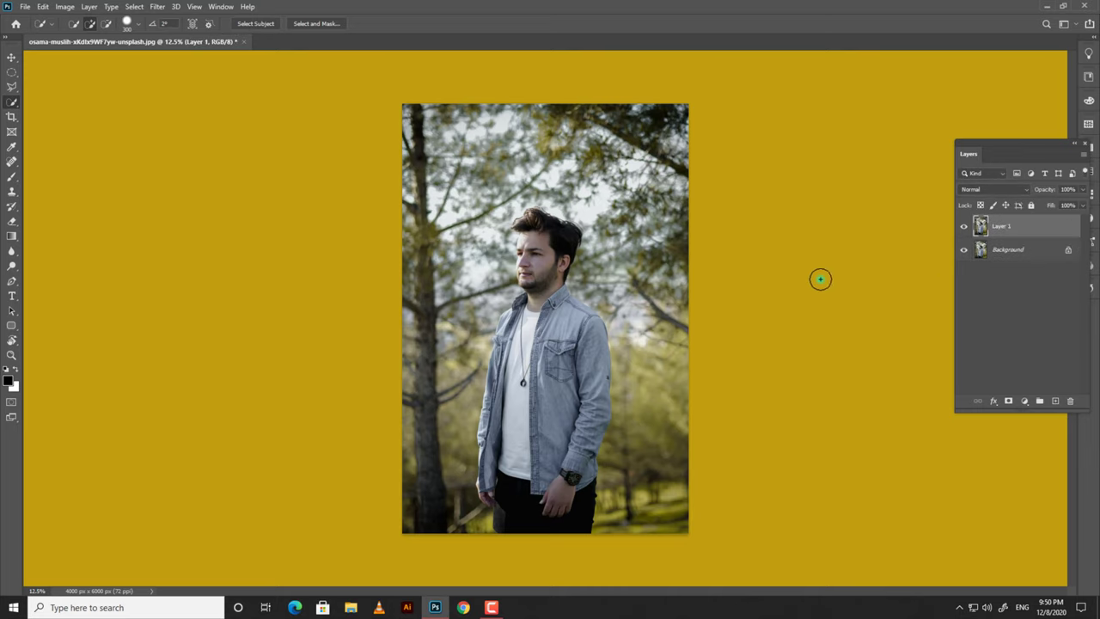
left_click(962, 251)
scroll(570, 426, "up", 1)
mouse_move(535, 413)
left_mouse_down()
mouse_move(541, 481)
mouse_move(517, 551)
left_mouse_up()
mouse_move(496, 401)
left_mouse_down()
mouse_move(525, 282)
mouse_move(591, 471)
mouse_move(485, 287)
left_mouse_up()
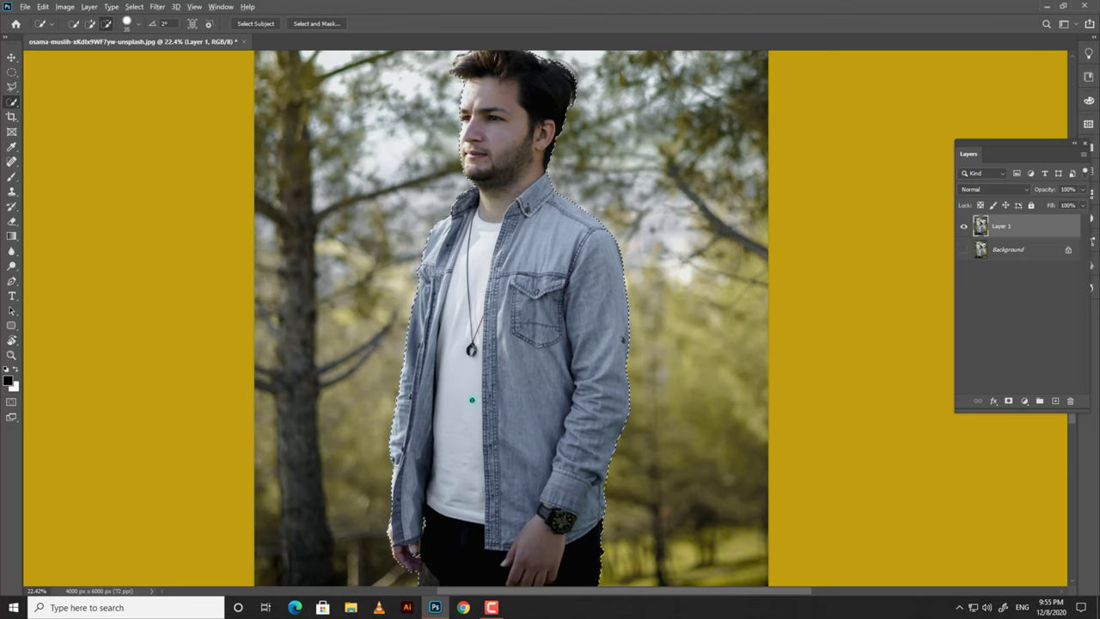
scroll(467, 393, "down", 1)
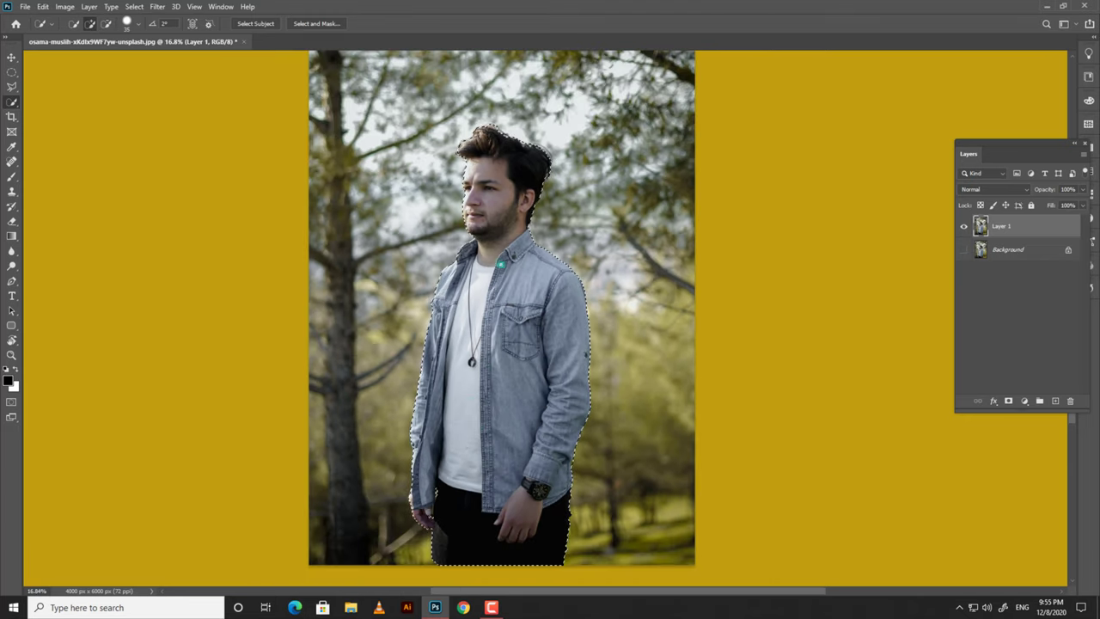
left_click(12, 57)
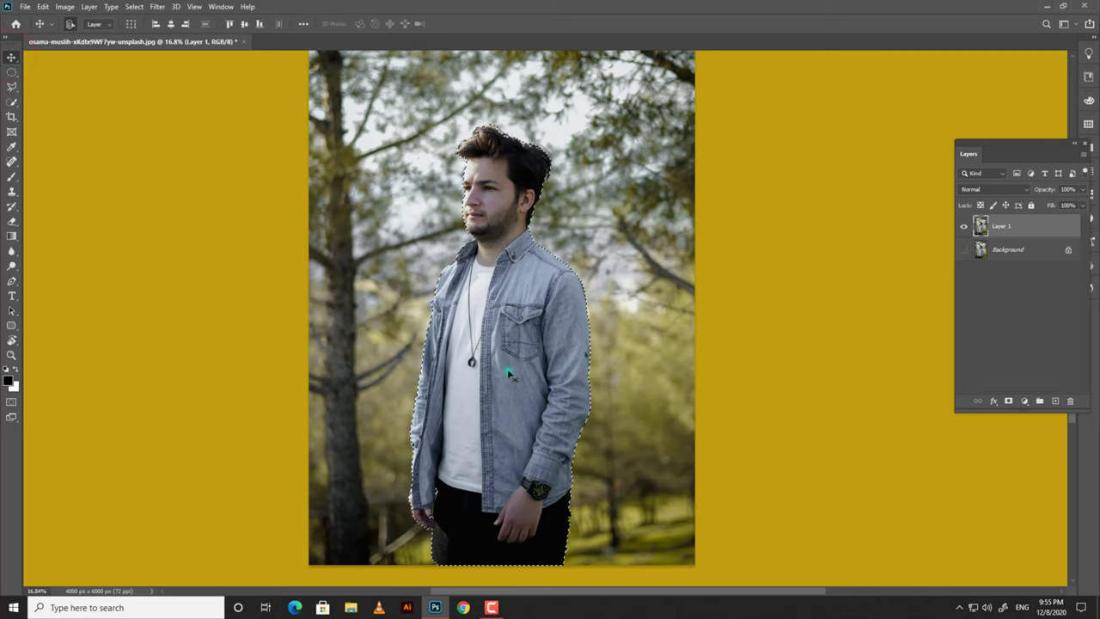
left_click_drag(508, 371, 655, 316)
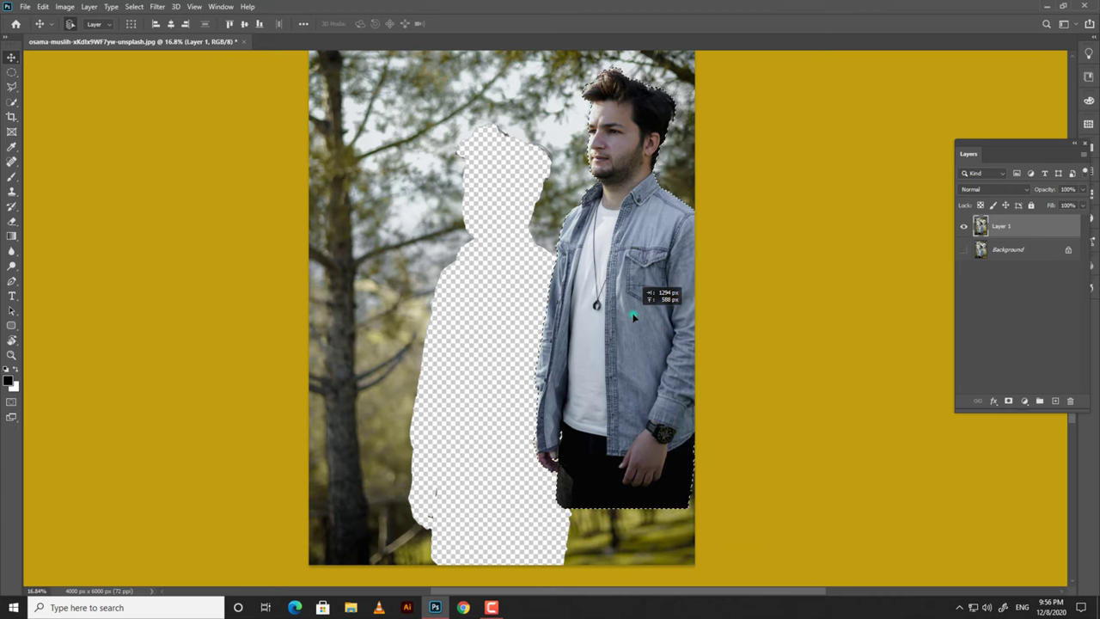
scroll(592, 171, "up", 5)
key("ctrl+d")
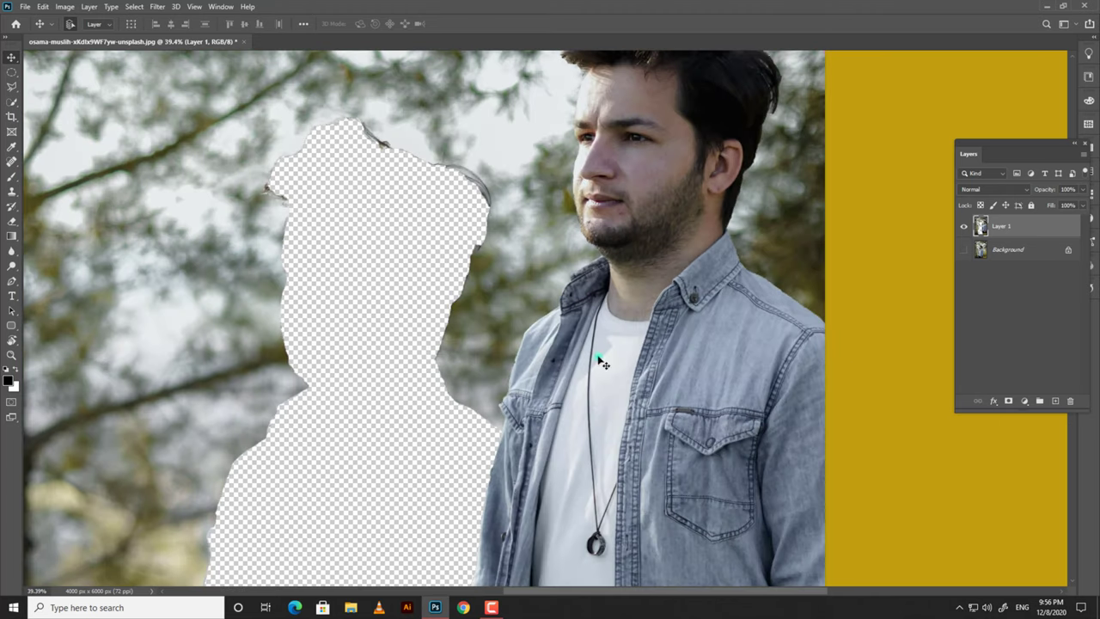
scroll(571, 174, "up", 2)
scroll(567, 206, "up", 2)
scroll(567, 215, "up", 1)
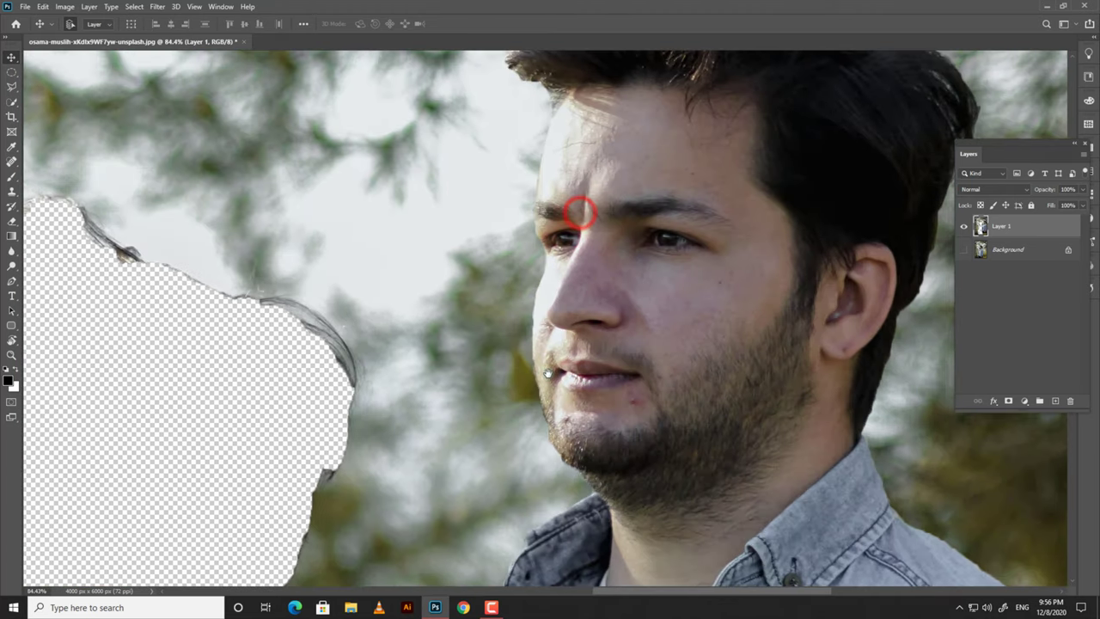
left_click_drag(547, 414, 494, 514)
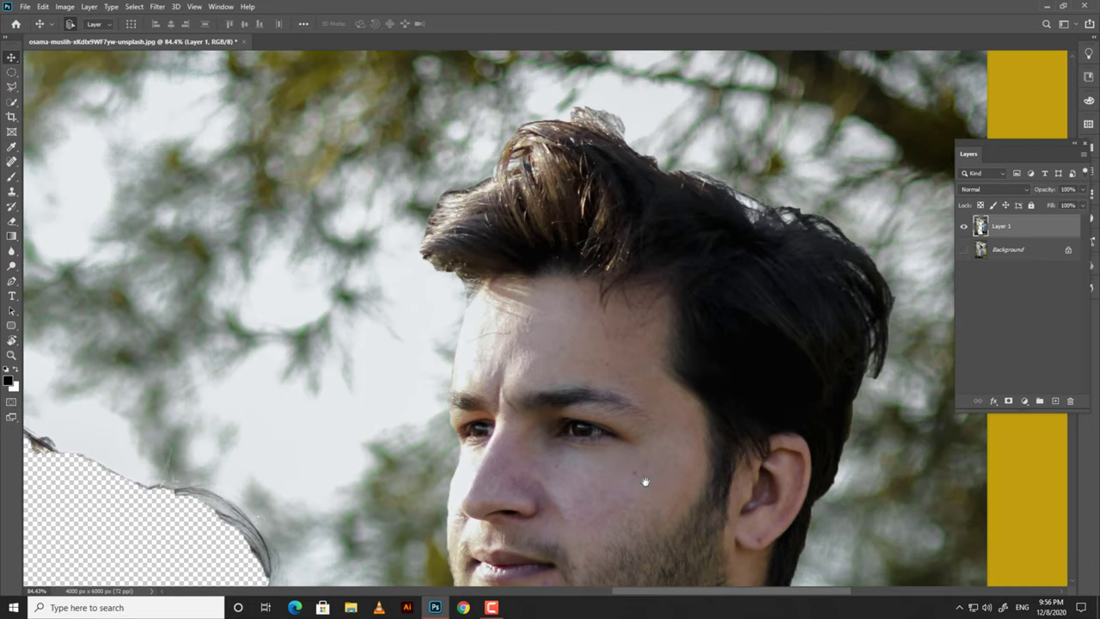
left_click_drag(644, 480, 507, 206)
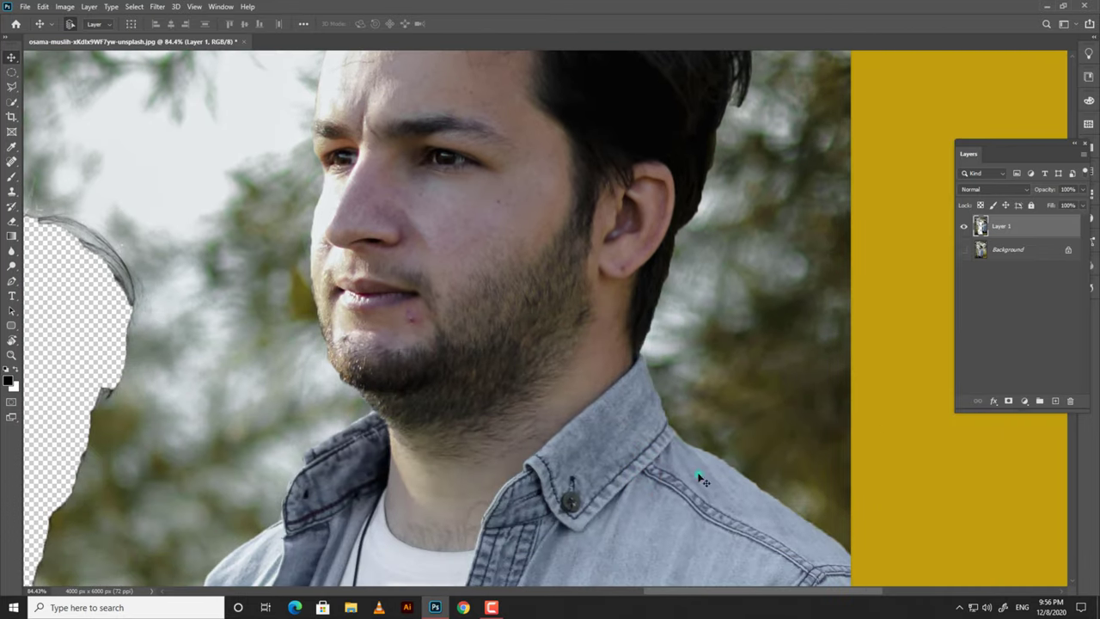
left_click_drag(703, 499, 522, 201)
scroll(515, 305, "down", 5)
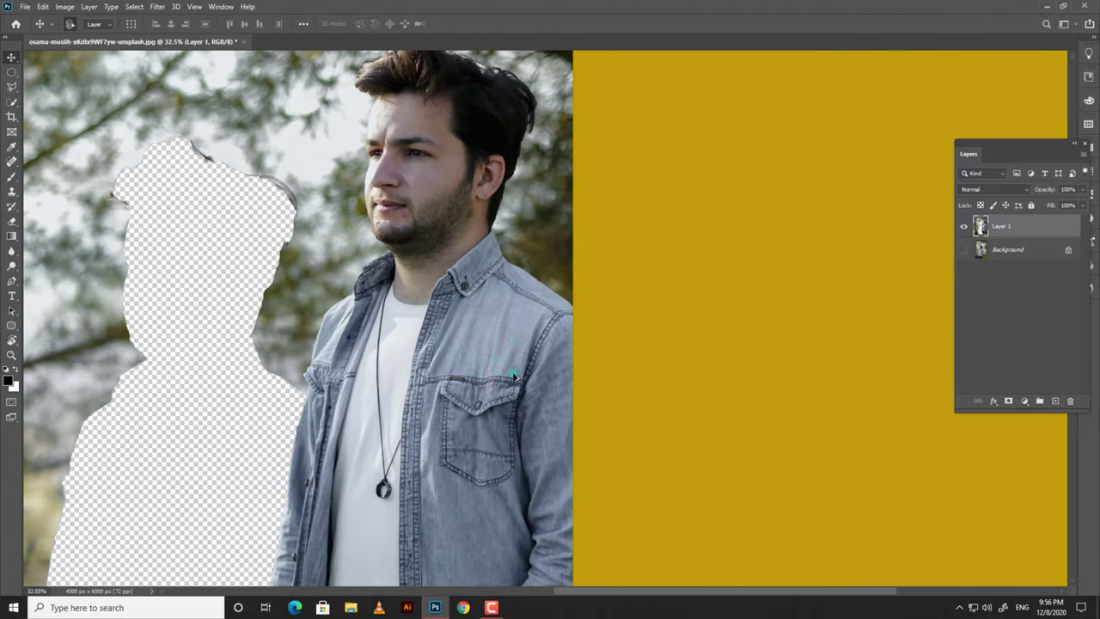
scroll(421, 389, "down", 2)
left_click_drag(421, 389, 427, 373)
key("ctrl+z")
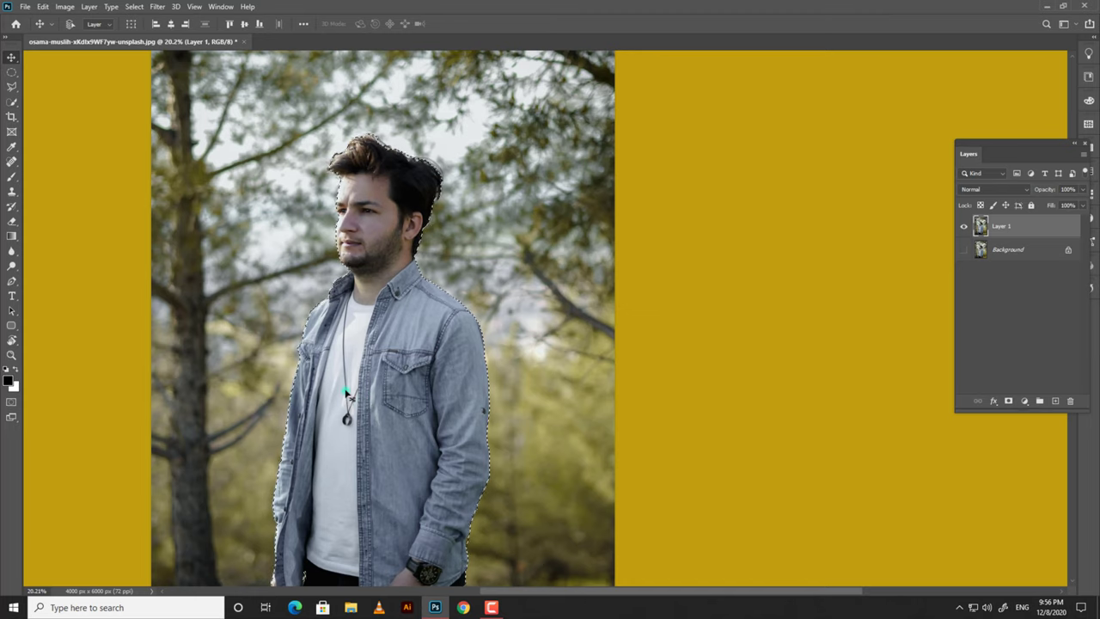
left_click(361, 432)
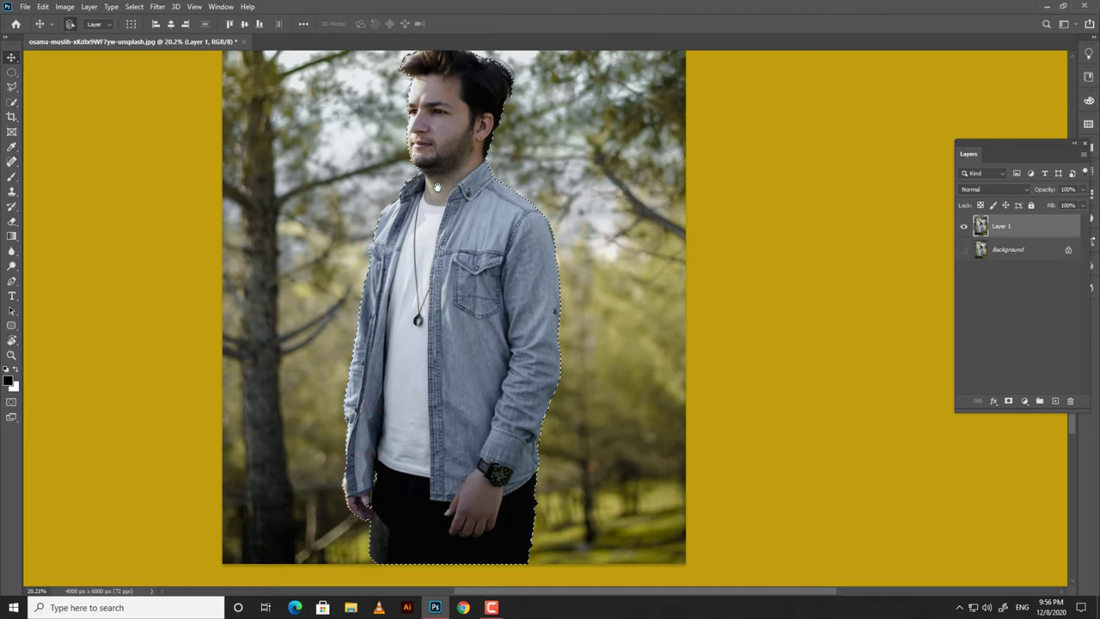
Open Select and Mask for the man's selection with the Quick Selection tool active
left_click(135, 7)
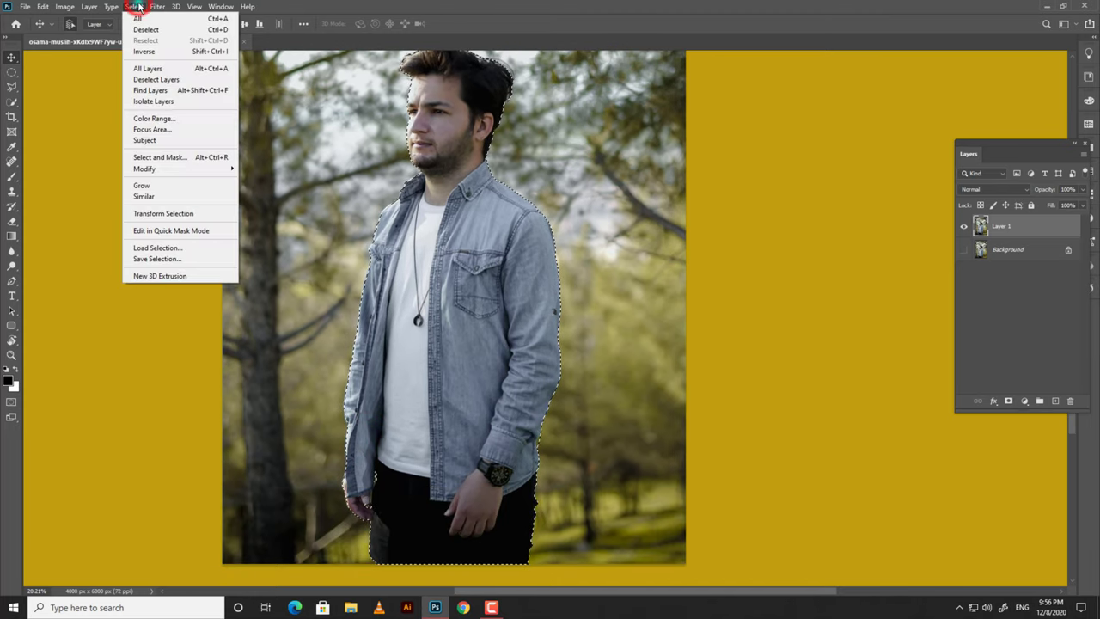
left_click(151, 157)
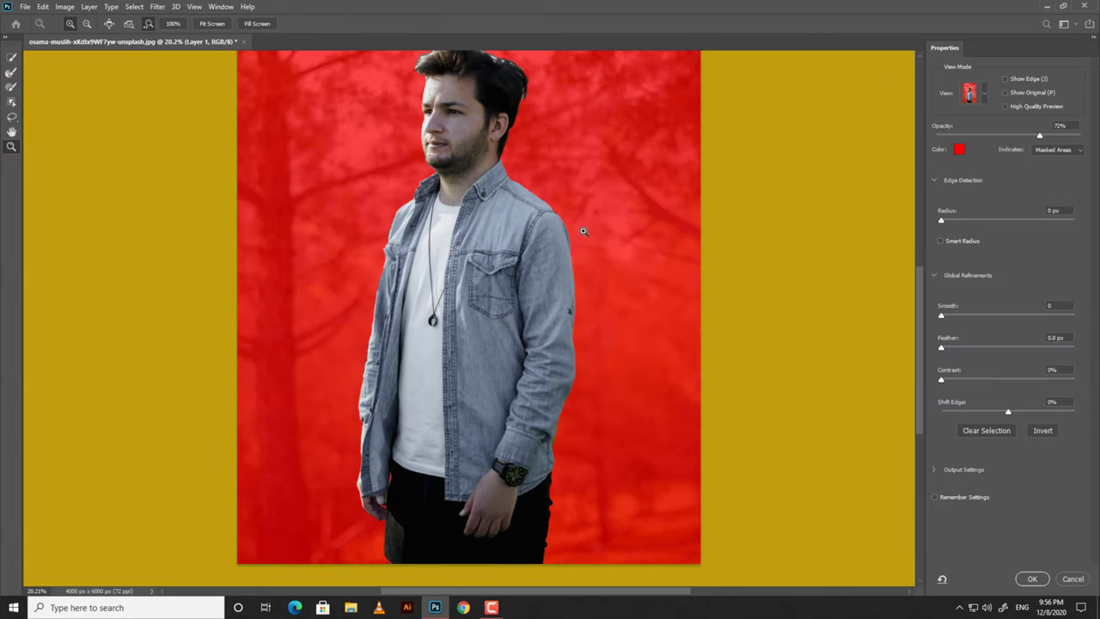
scroll(623, 177, "up", 3)
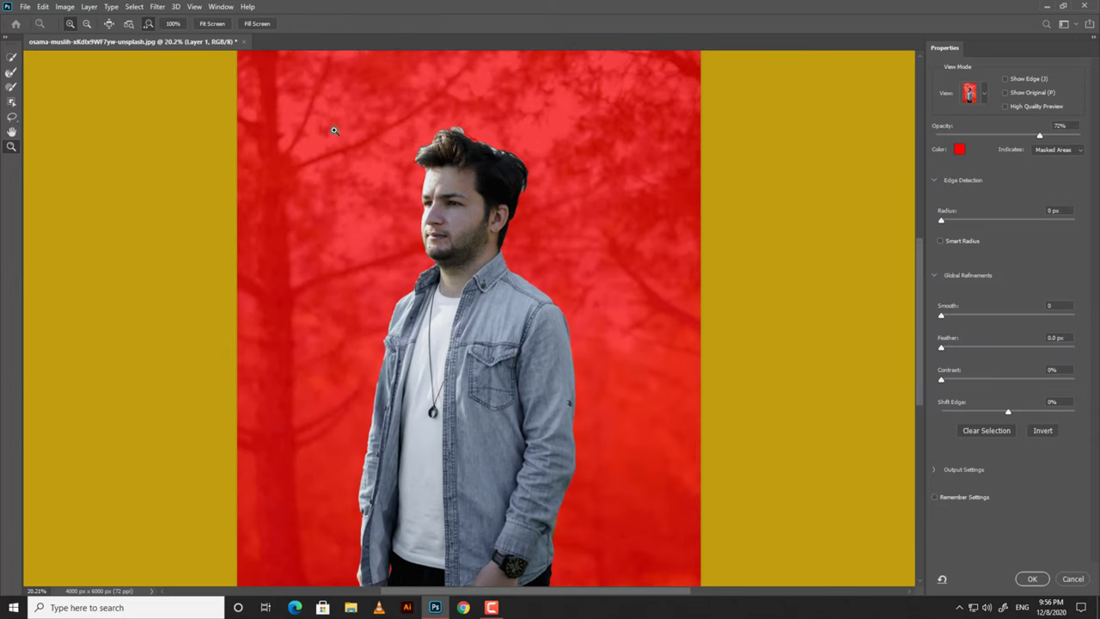
left_click(12, 56)
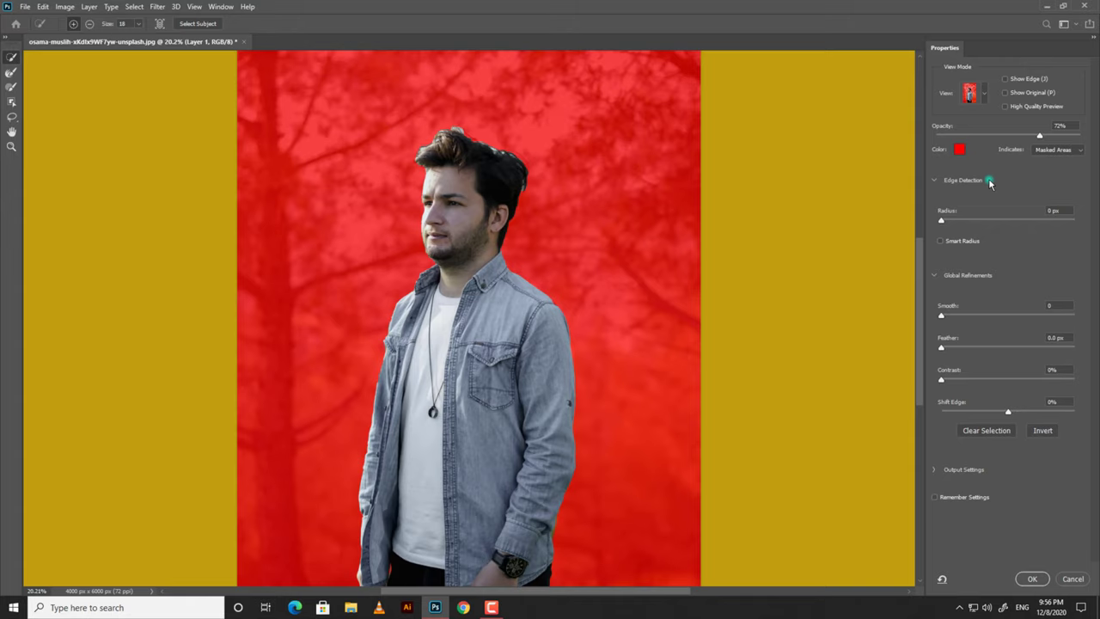
Set the mask preview to Overlay view at 74% opacity
left_click(986, 95)
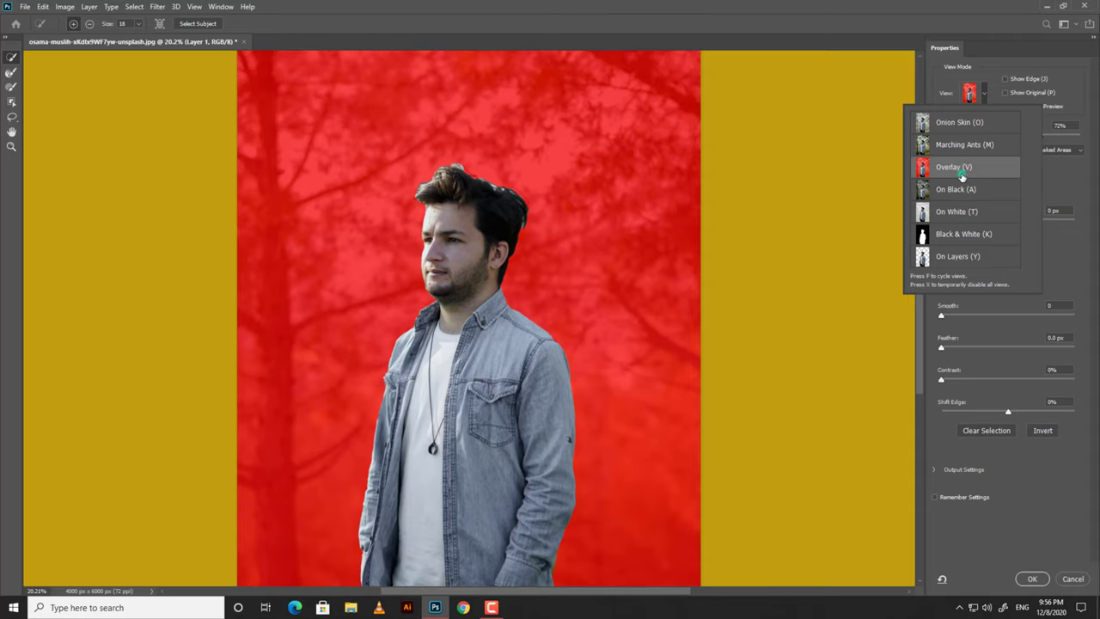
left_click(960, 170)
left_click(1068, 95)
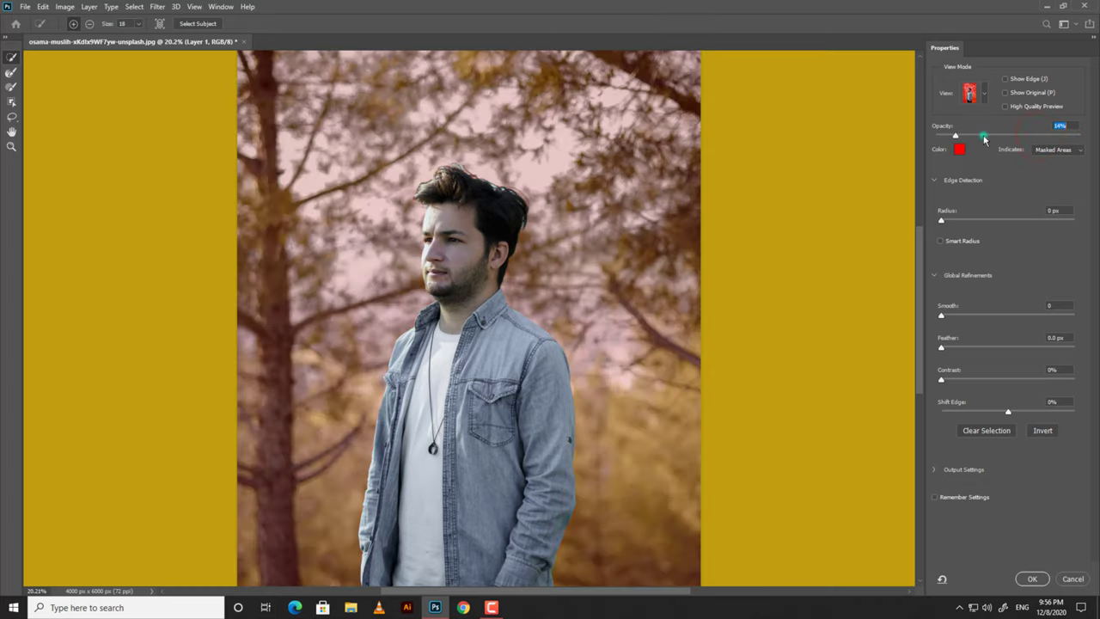
left_click_drag(1041, 137, 1046, 143)
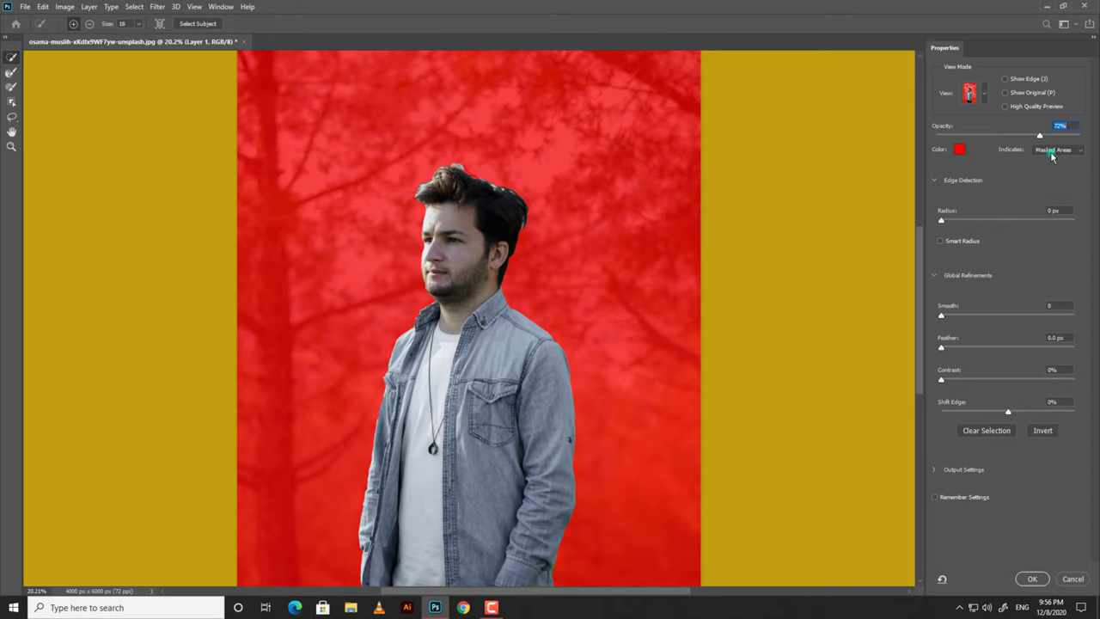
Toggle the overlay to mark Selected Areas, then back to Masked Areas
left_click(1051, 152)
left_click(1049, 167)
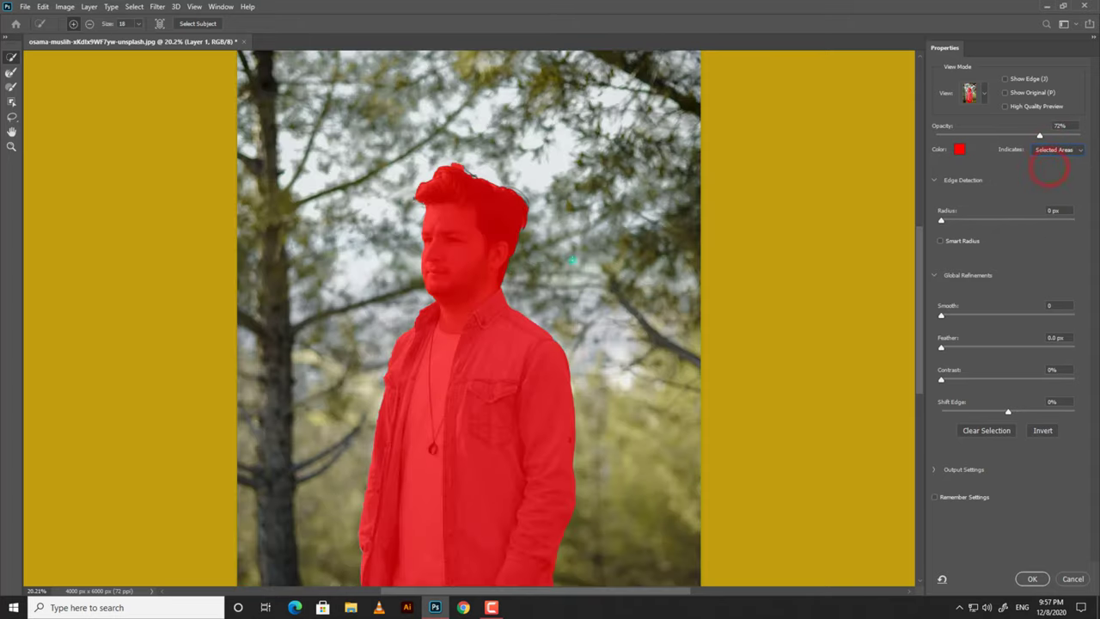
left_click(1055, 151)
left_click(1041, 163)
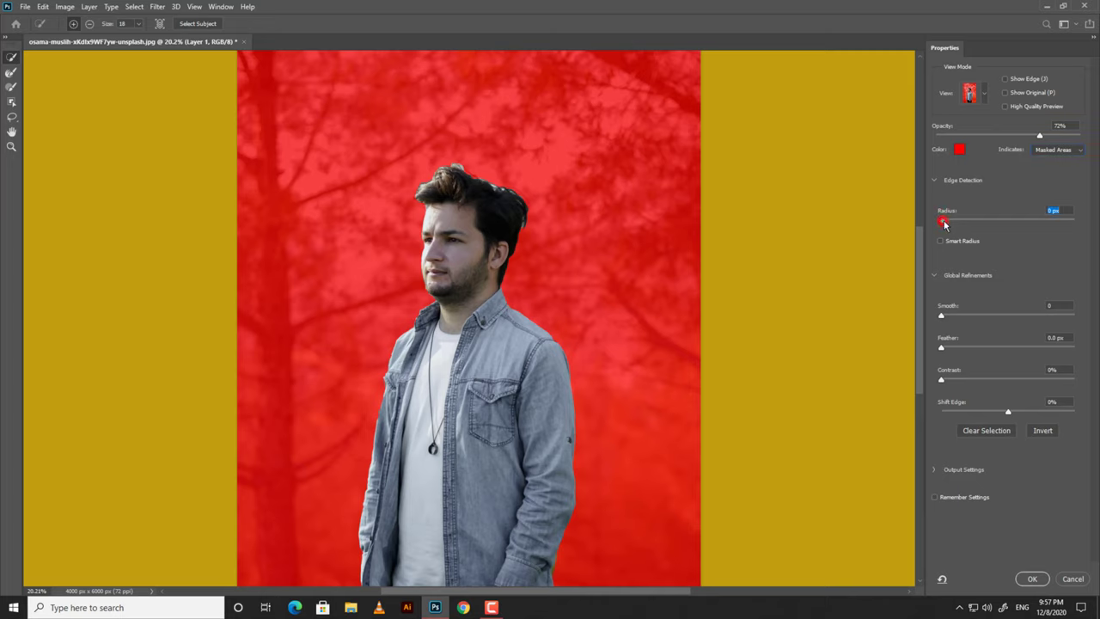
Enable Smart Radius and bring the edge detection radius down to about 2-3 px
left_click_drag(957, 221, 1079, 220)
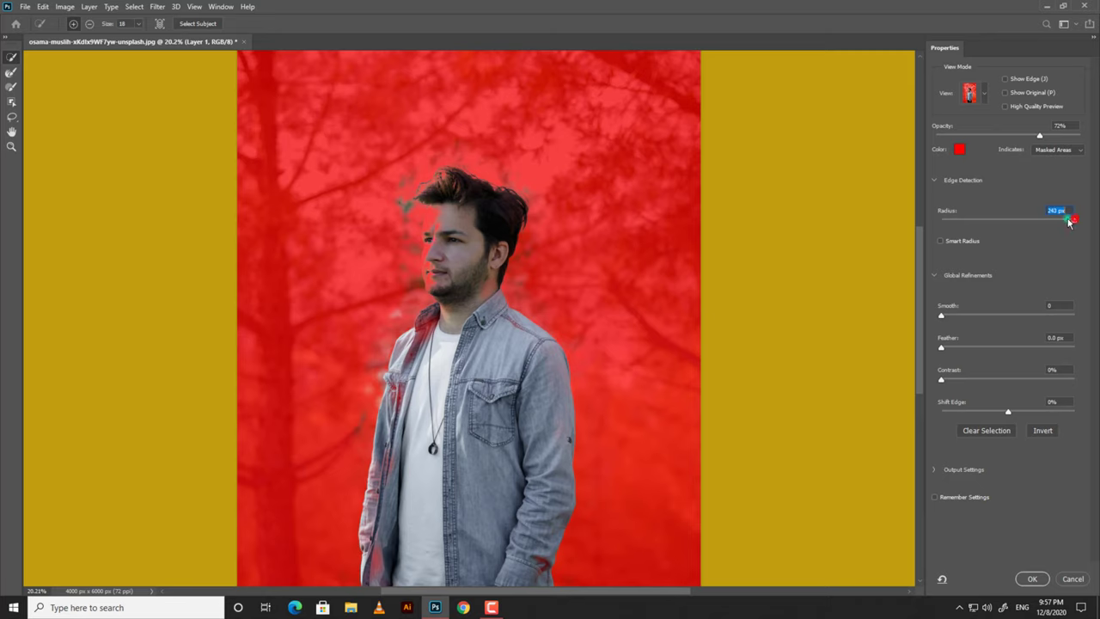
left_click_drag(1069, 221, 913, 220)
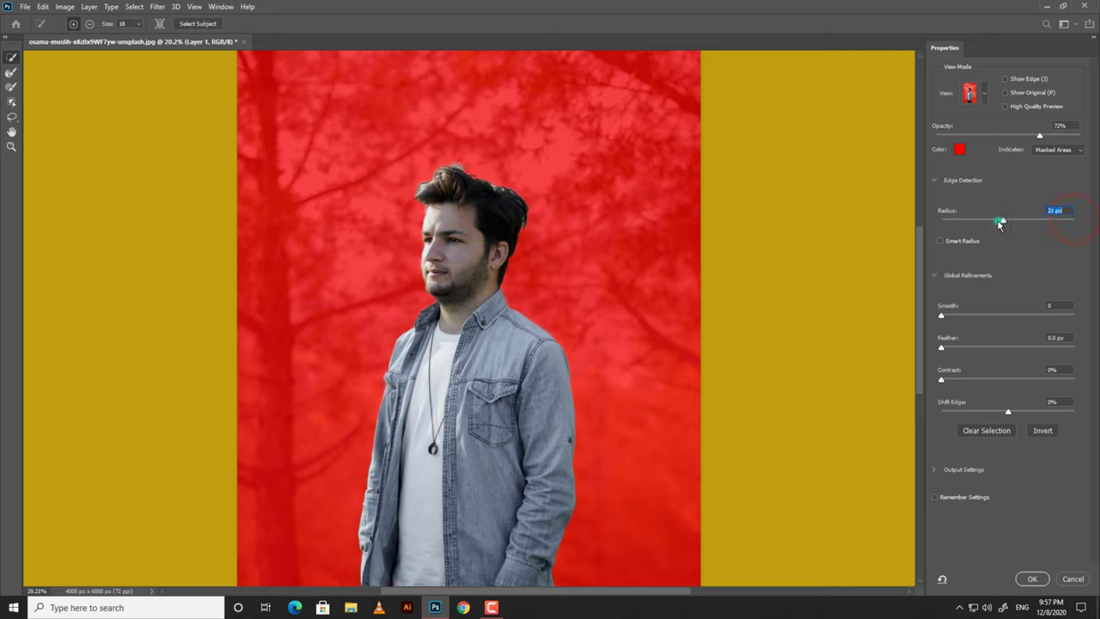
left_click(941, 241)
left_click_drag(943, 221, 1044, 238)
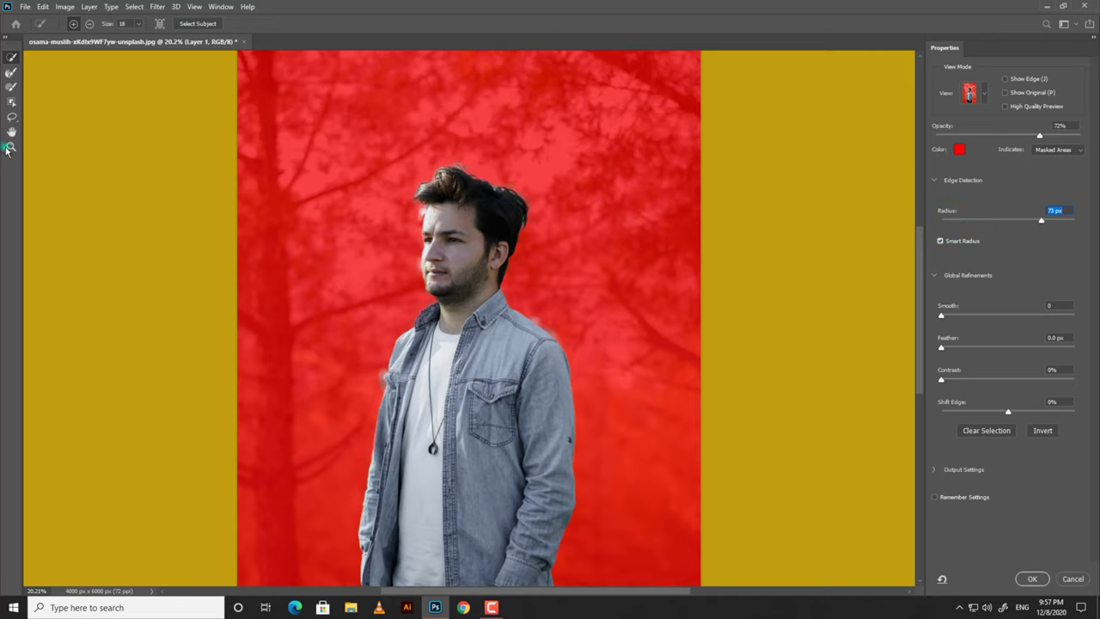
key("z")
left_click_drag(391, 211, 445, 282)
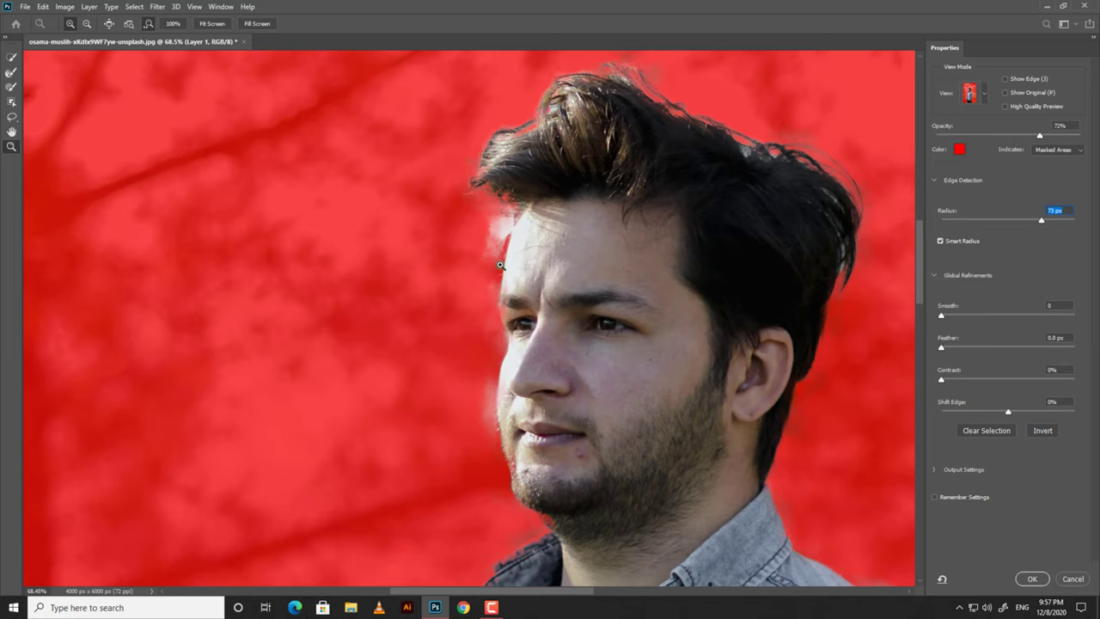
left_click_drag(1040, 225, 952, 223)
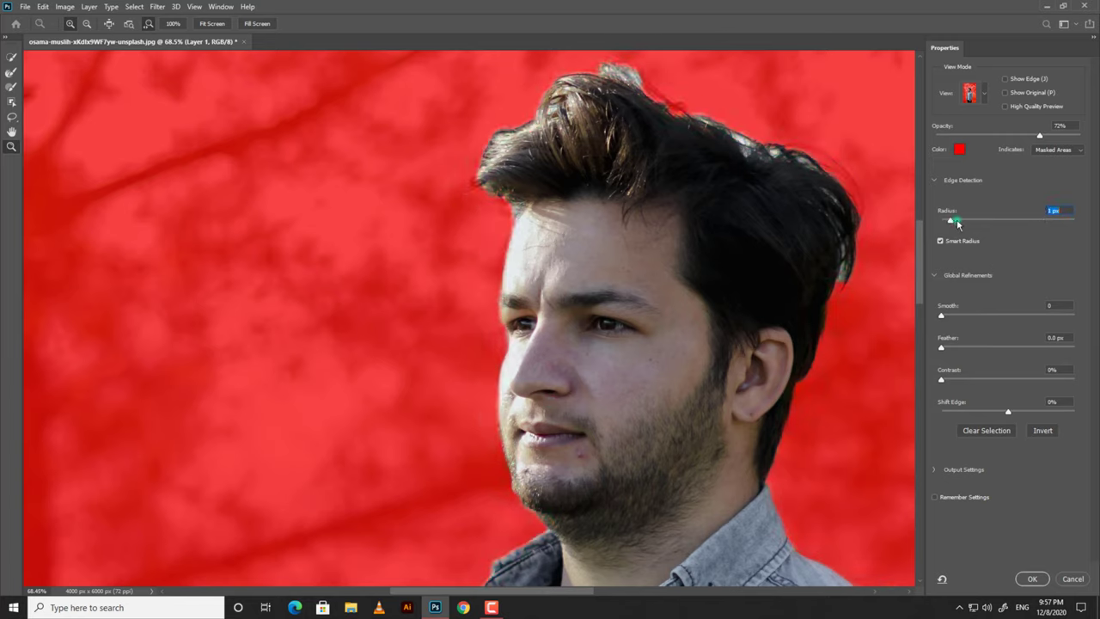
left_click_drag(964, 224, 961, 224)
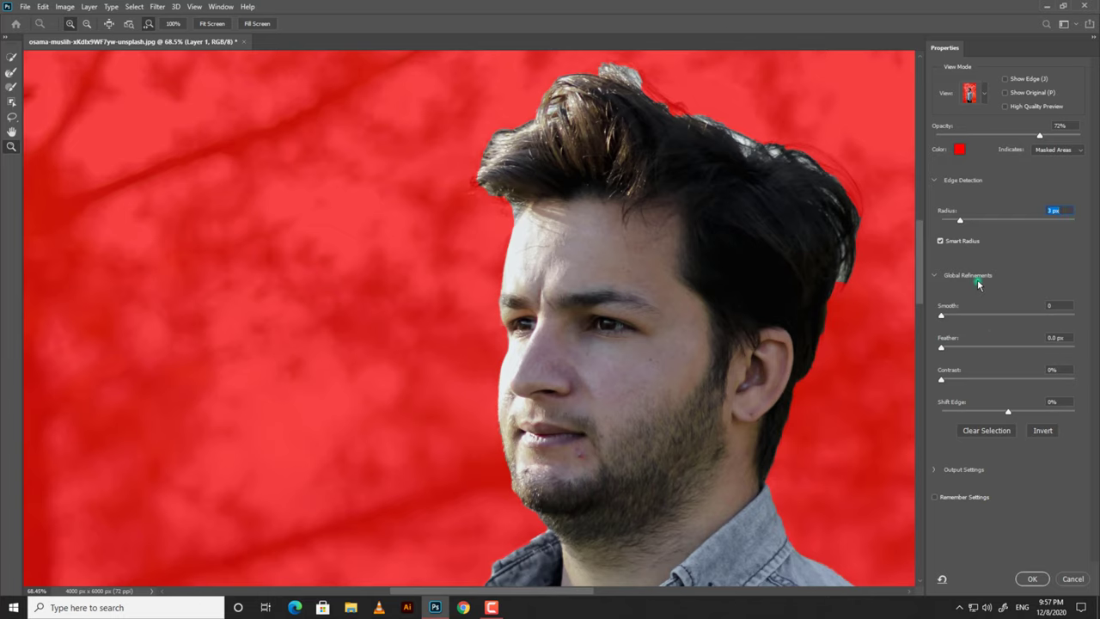
Fix the radius at 3 px and set Smooth to 30
key("Down")
key("Up")
left_click_drag(943, 317, 967, 318)
left_click_drag(1079, 313, 1098, 307)
left_click_drag(1077, 315, 1010, 320)
Feather the selection edge to 3.2 px
mouse_move(941, 350)
left_mouse_down()
mouse_move(1043, 346)
mouse_move(999, 345)
mouse_move(1033, 346)
left_mouse_up()
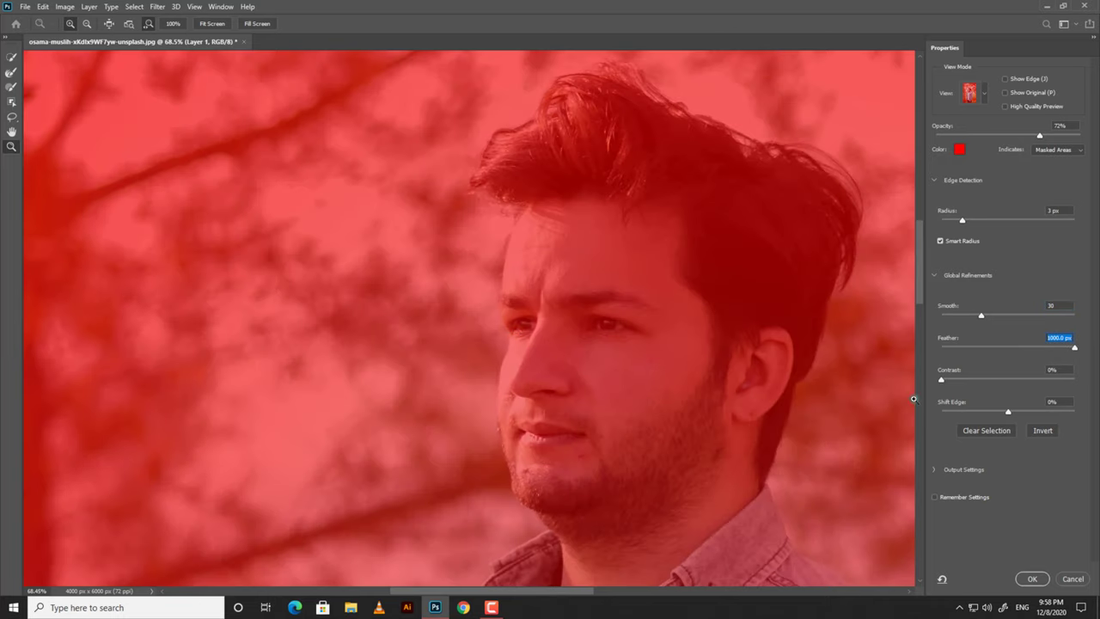
left_click_drag(1031, 350, 986, 349)
left_click_drag(977, 350, 976, 347)
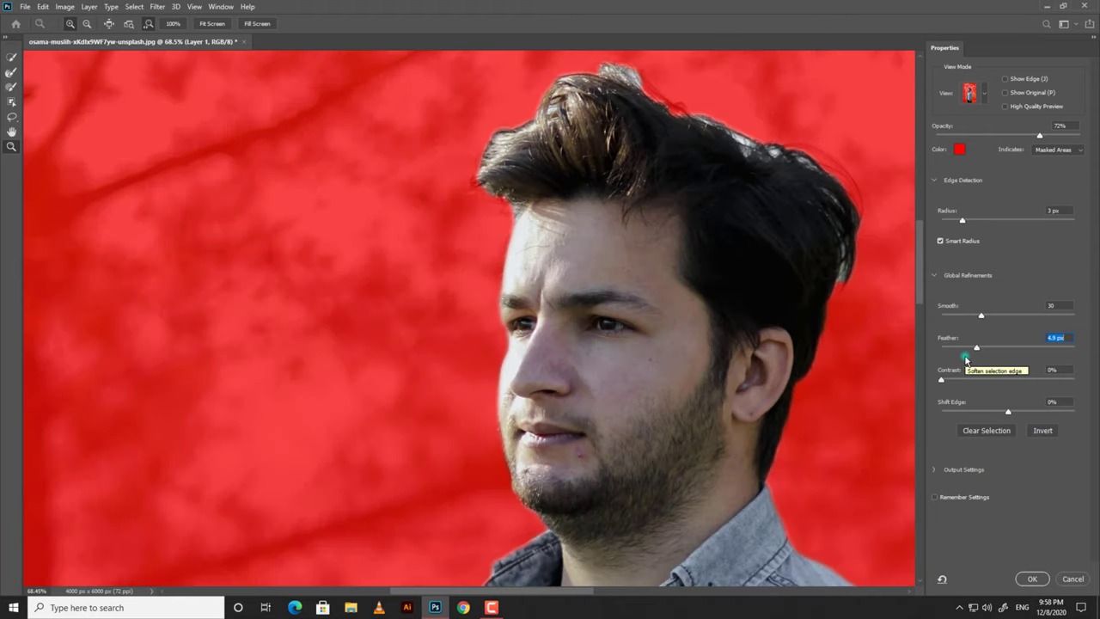
left_click(964, 347)
left_click(992, 432)
Try edge Contrast, then reset it to 0%
left_click_drag(943, 383, 1032, 391)
left_click(1023, 382)
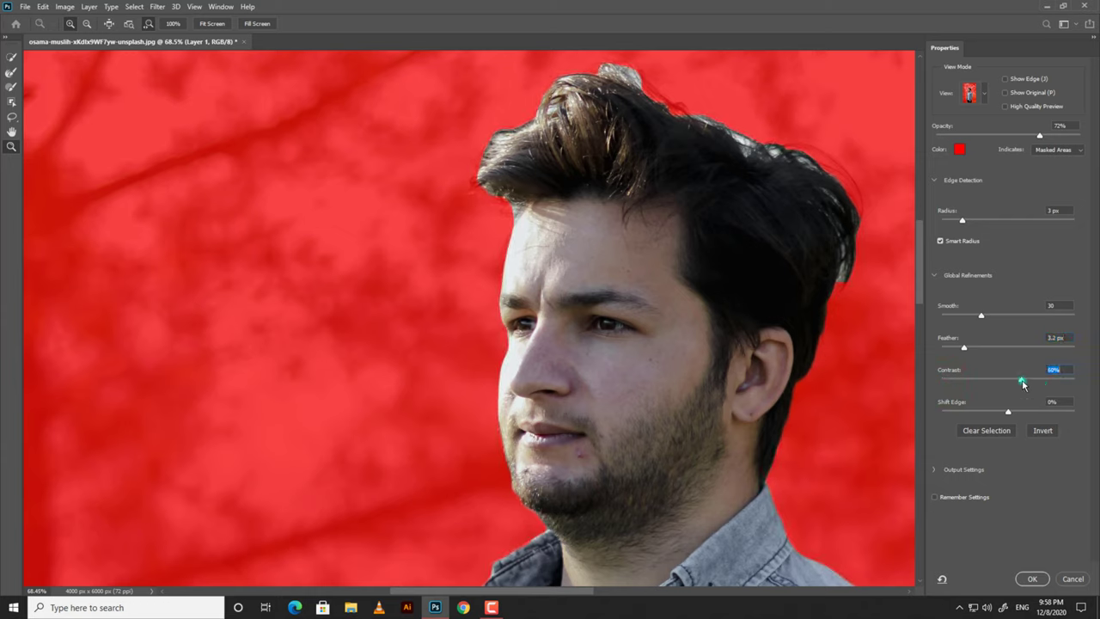
left_click_drag(1022, 384, 904, 374)
left_click(1011, 412)
Set Shift Edge to a slight inward shift of about -8%
left_click_drag(1006, 415, 1001, 415)
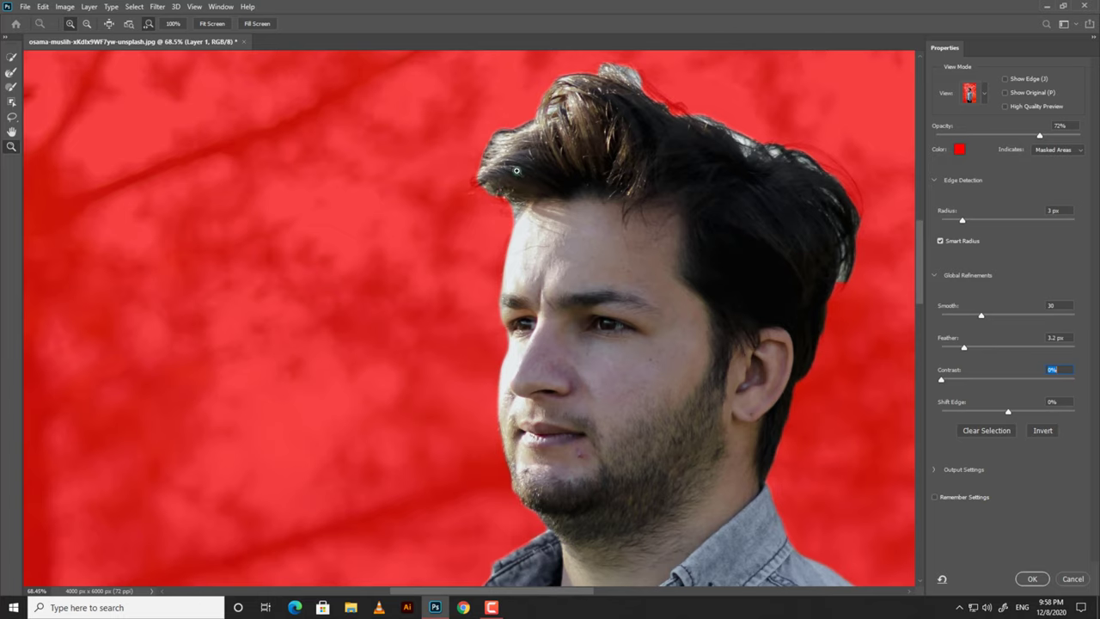
left_click(1007, 412)
mouse_move(1011, 414)
left_mouse_down()
mouse_move(995, 413)
mouse_move(1079, 409)
mouse_move(1062, 411)
left_mouse_up()
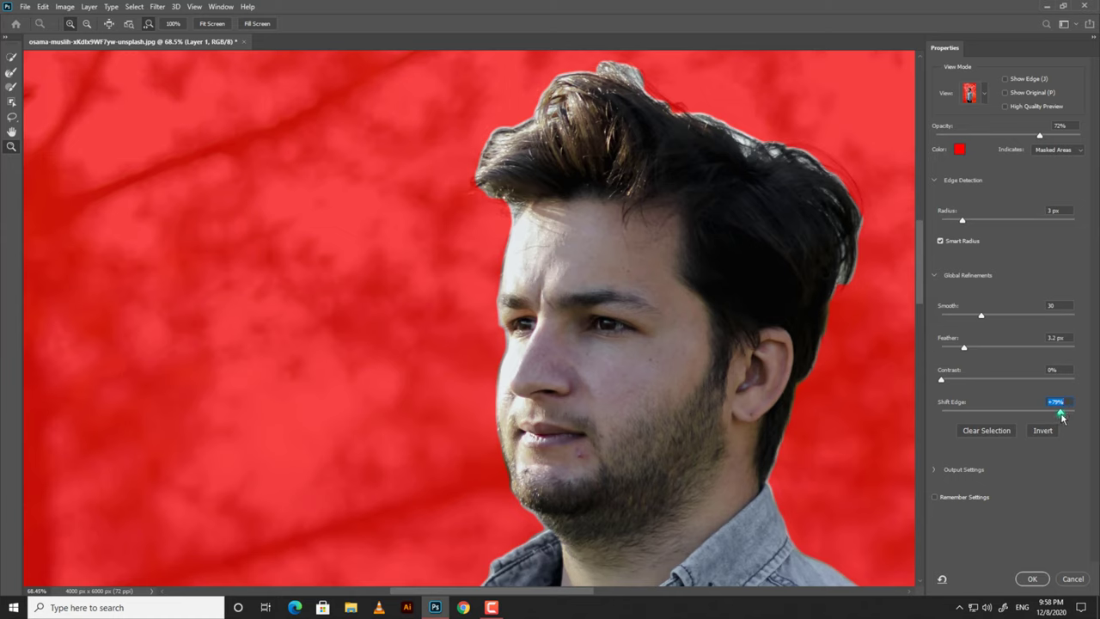
left_click_drag(1062, 417, 1019, 420)
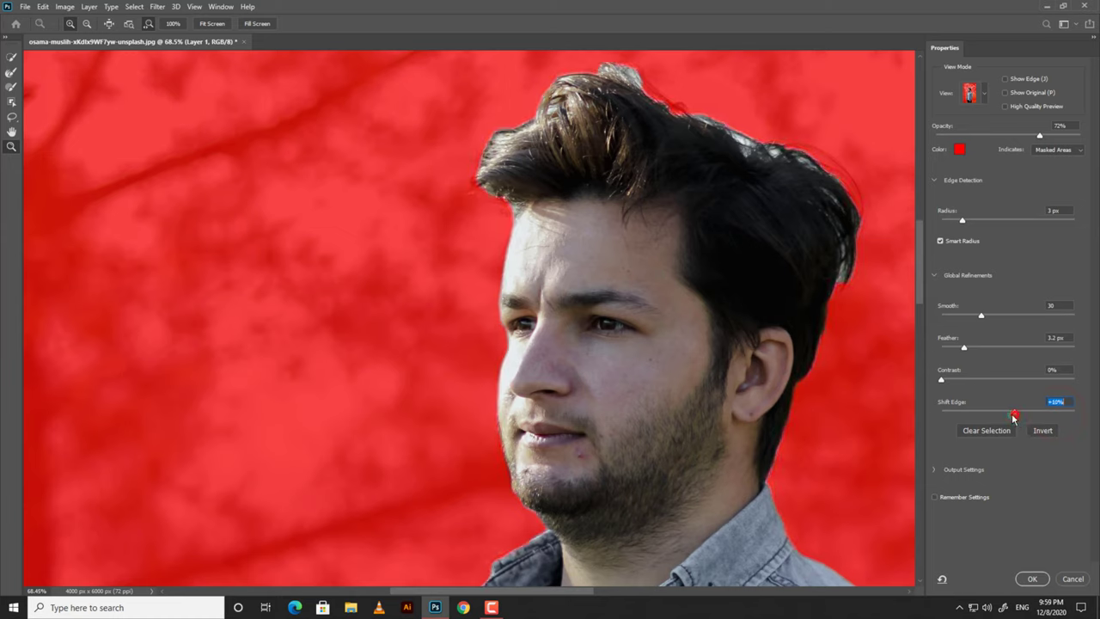
left_click_drag(1013, 416, 990, 414)
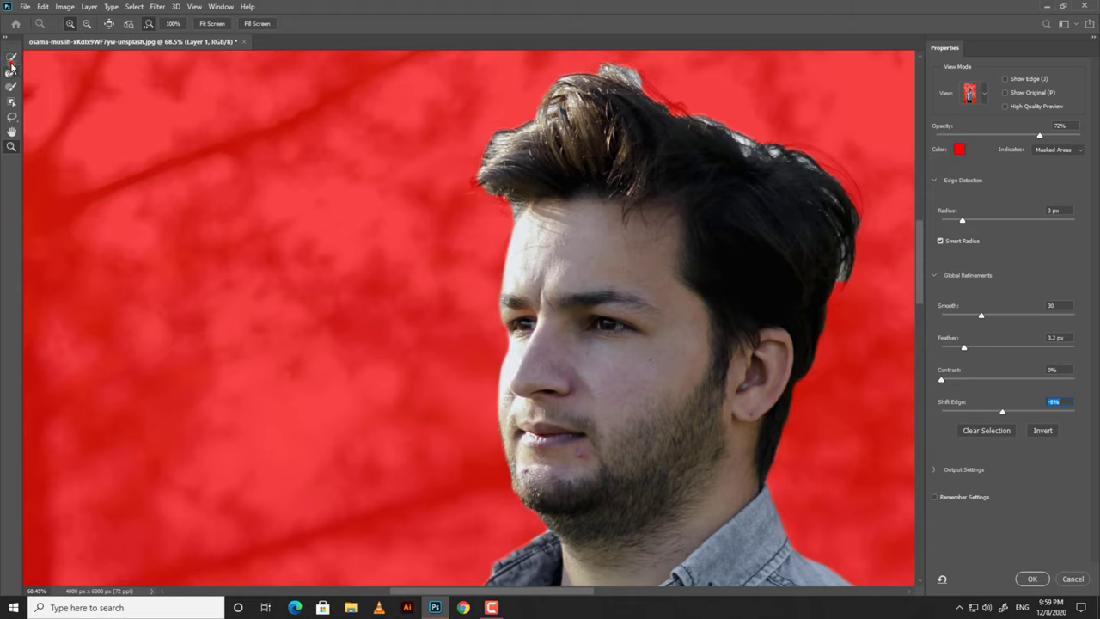
Brush the left hair edge with the Refine Edge Brush and set Shift Edge to -30%
left_click(11, 58)
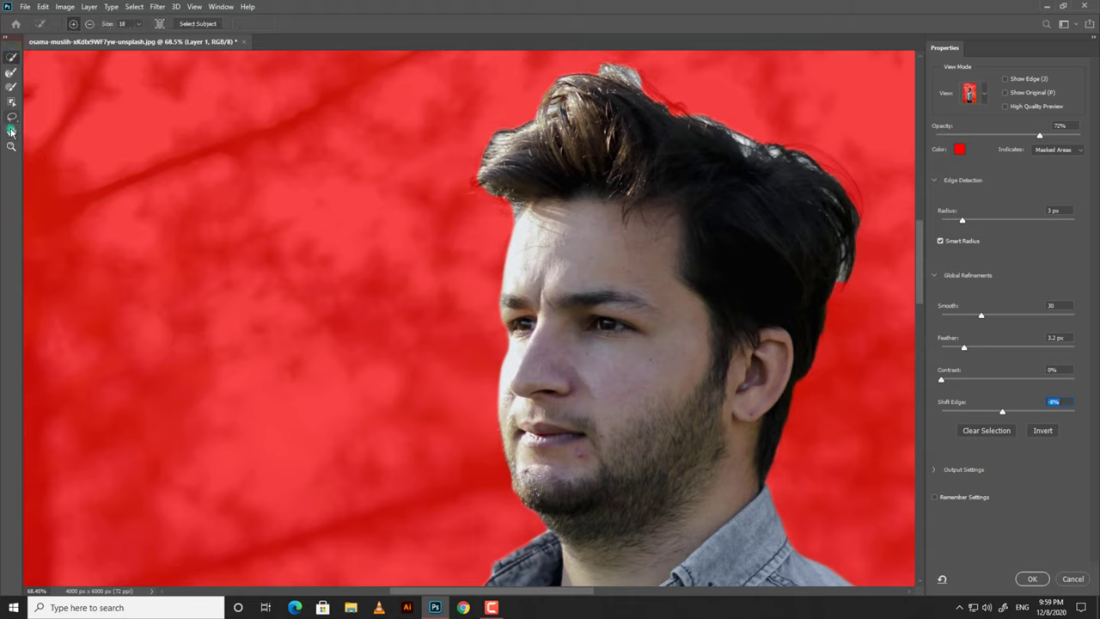
left_click(9, 75)
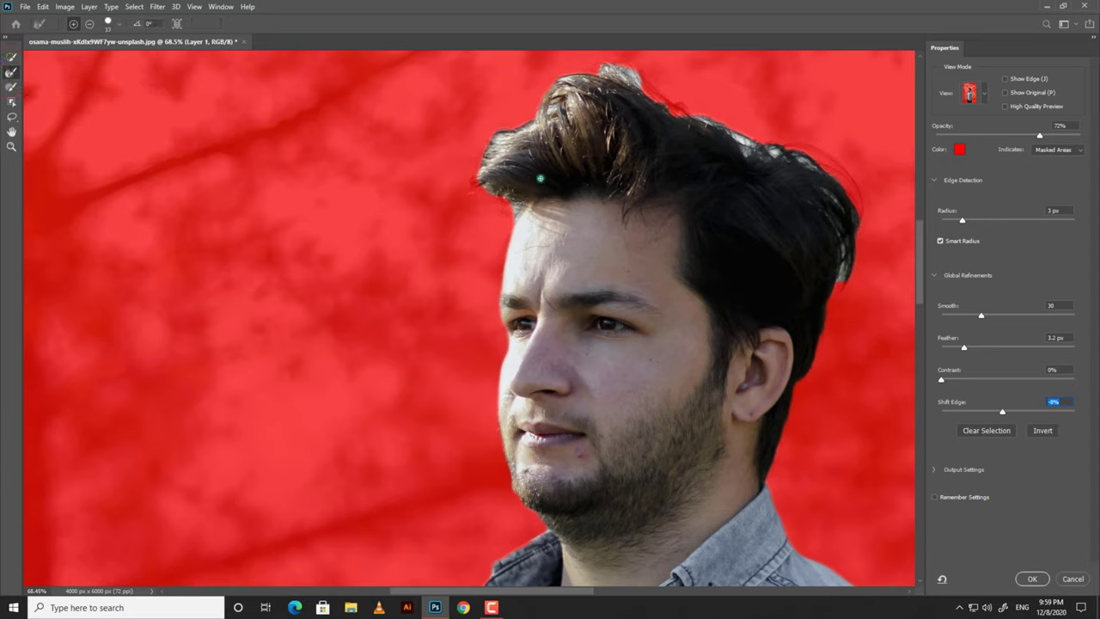
key("bracketright")
key("bracketright")
key("bracketright")
mouse_move(490, 173)
left_mouse_down()
mouse_move(479, 179)
mouse_move(501, 201)
left_mouse_up()
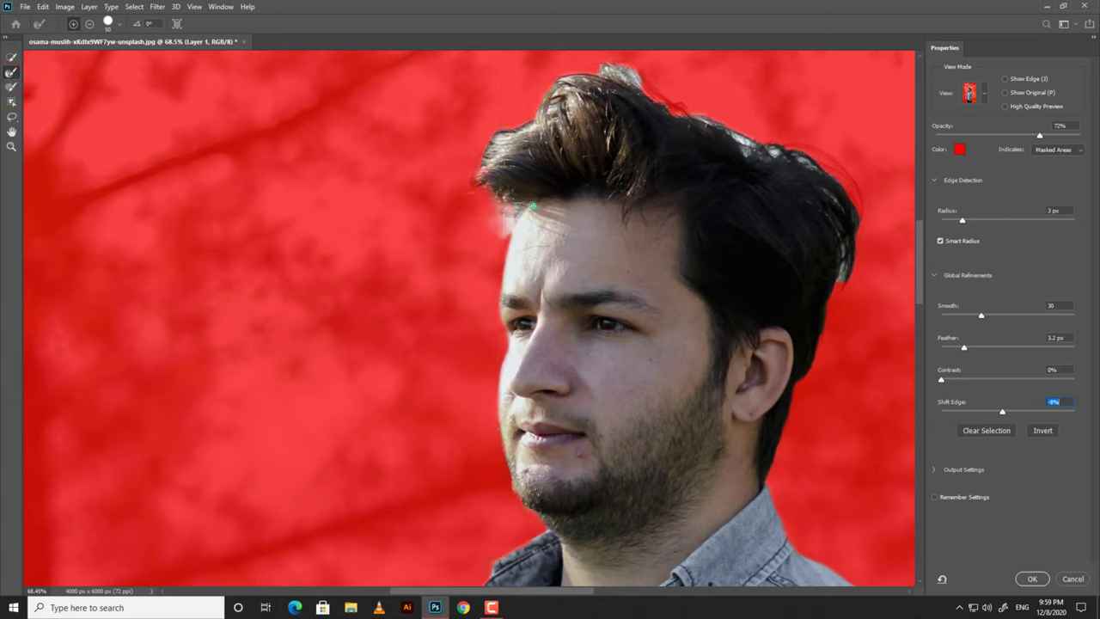
key("r")
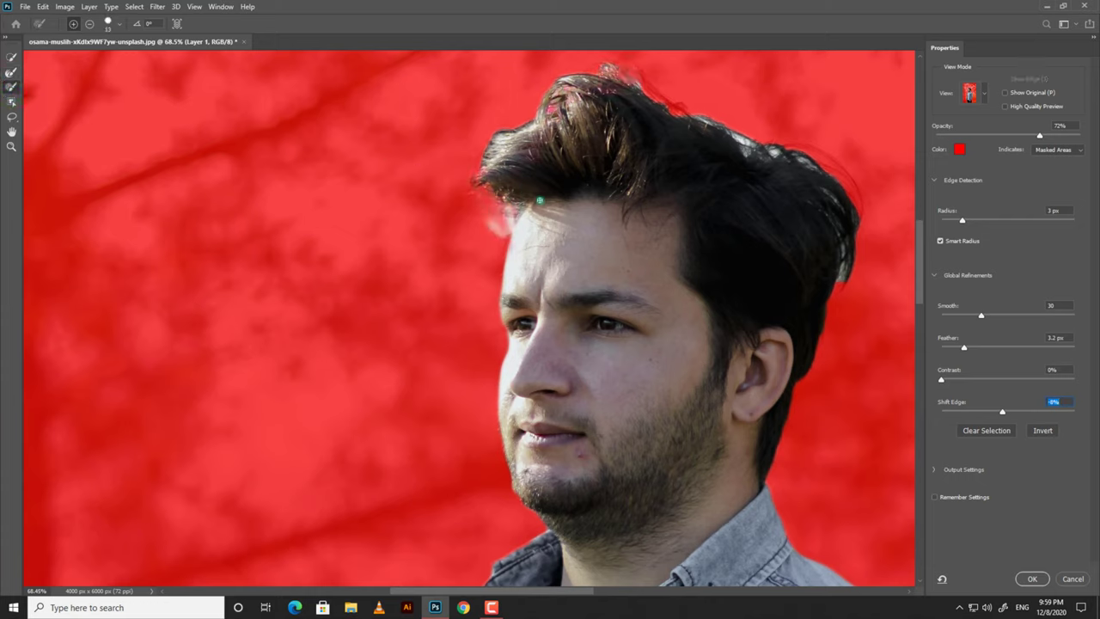
type("-30")
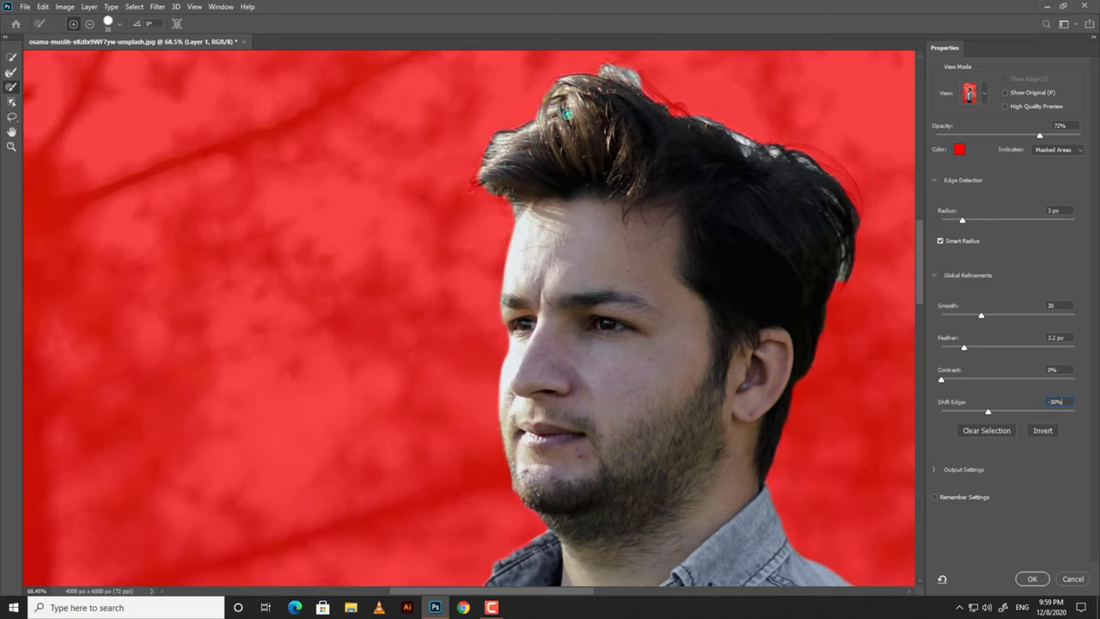
Refine the top of the hair, undoing and redoing, and reposition the view on the head
left_click_drag(566, 113, 516, 131)
key("ctrl+z")
key("ctrl+z")
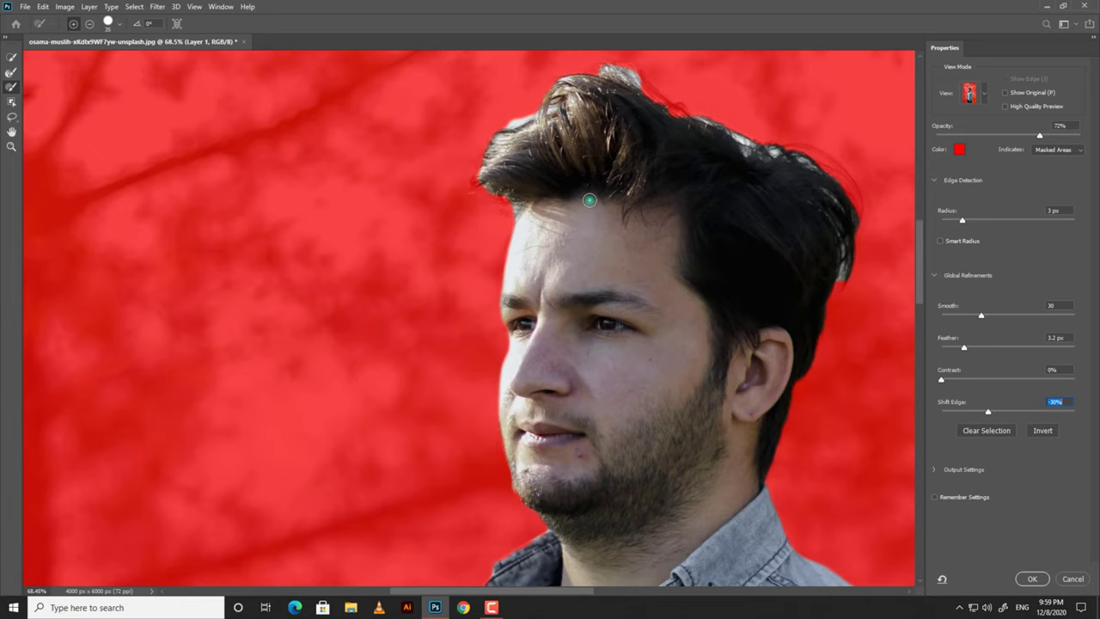
left_click_drag(613, 157, 383, 409)
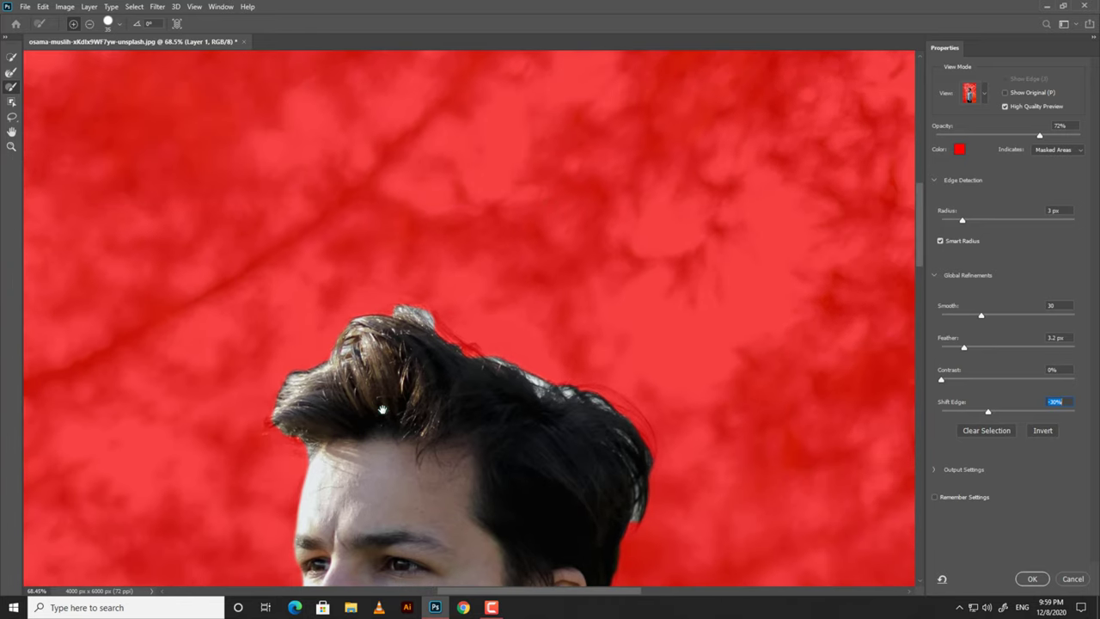
key("ctrl+alt+z")
left_click(10, 72)
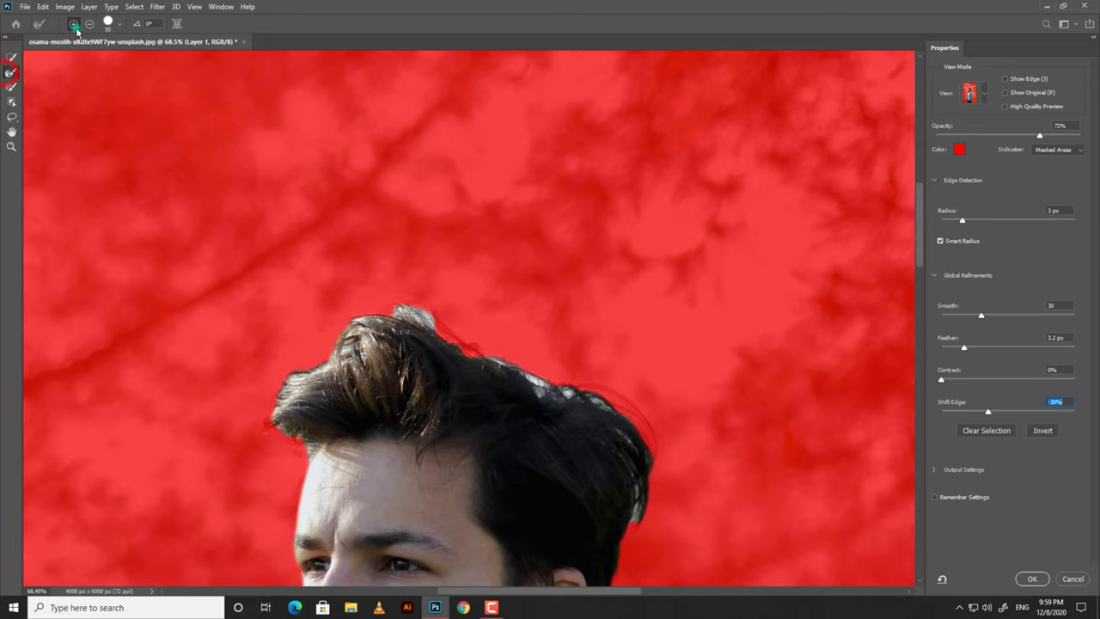
mouse_move(534, 450)
left_mouse_down()
mouse_move(485, 399)
mouse_move(492, 298)
left_mouse_up()
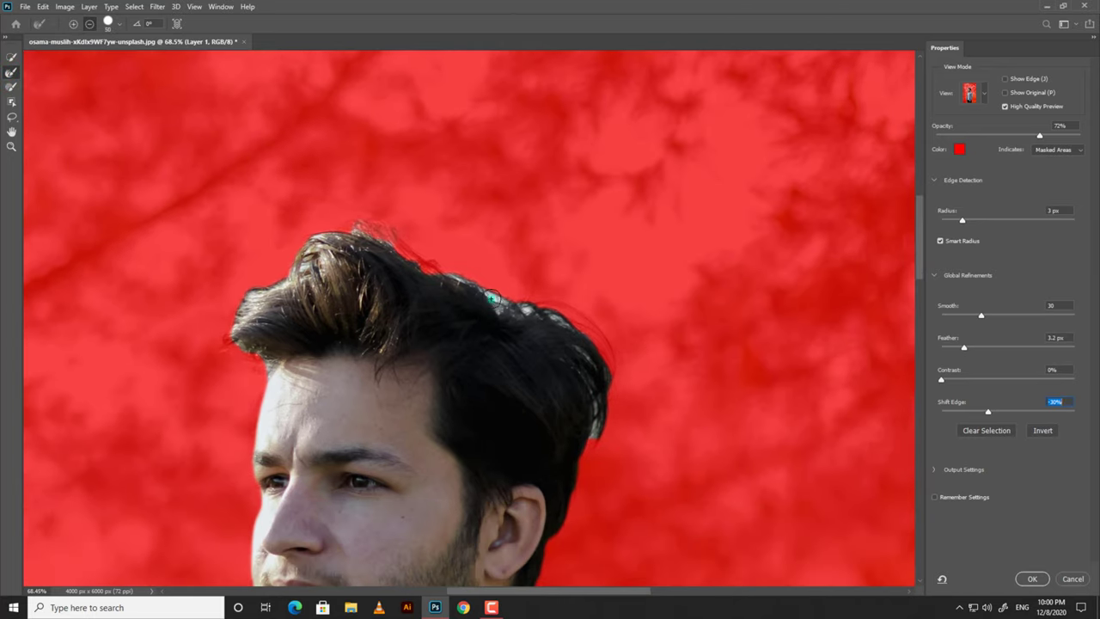
left_click(12, 146)
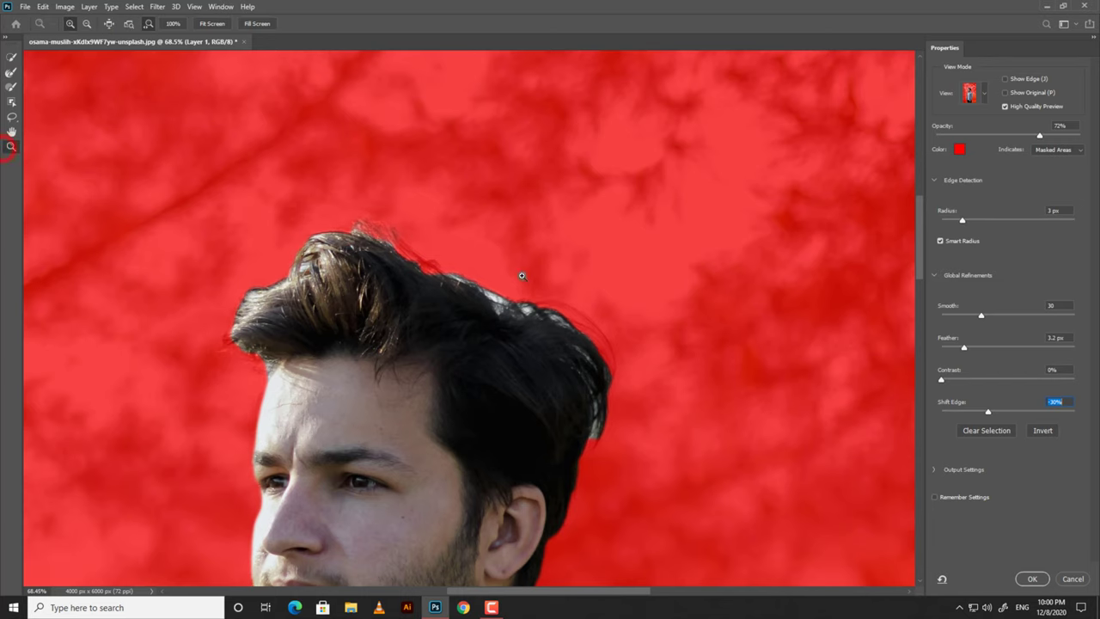
Zoom into the hair top, brush its edge in Black & White view, then return to Overlay
left_click(481, 296)
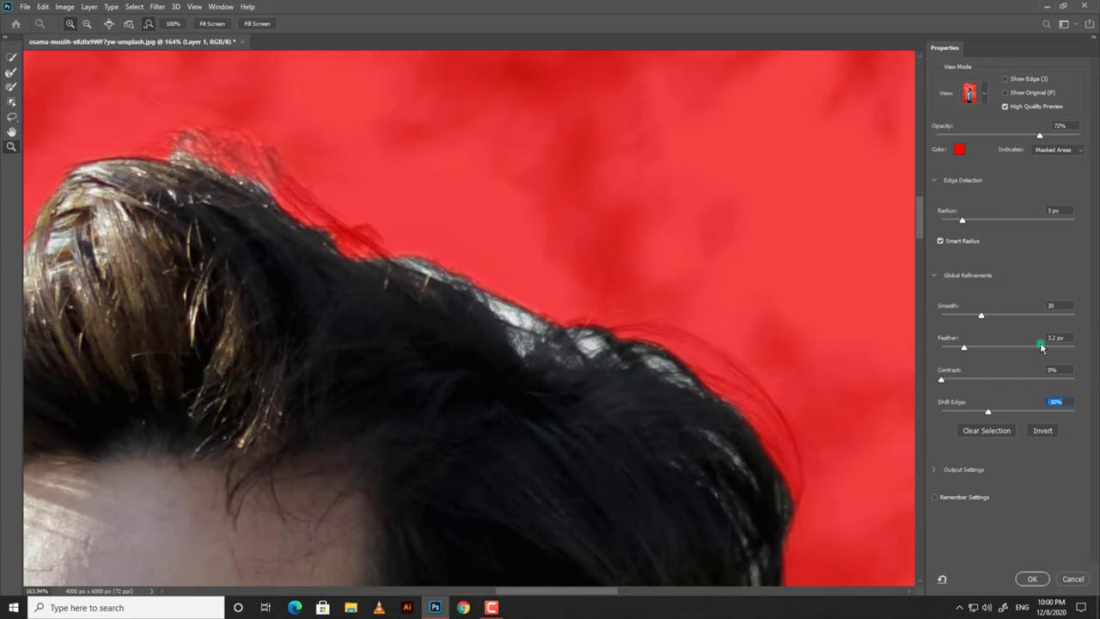
left_click(983, 93)
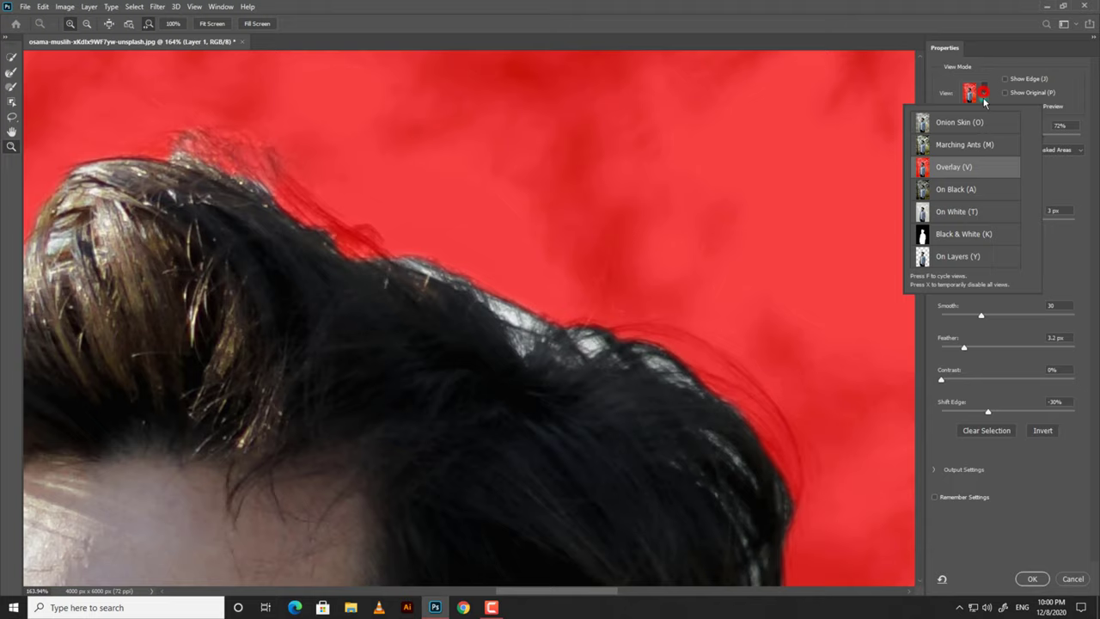
left_click(964, 234)
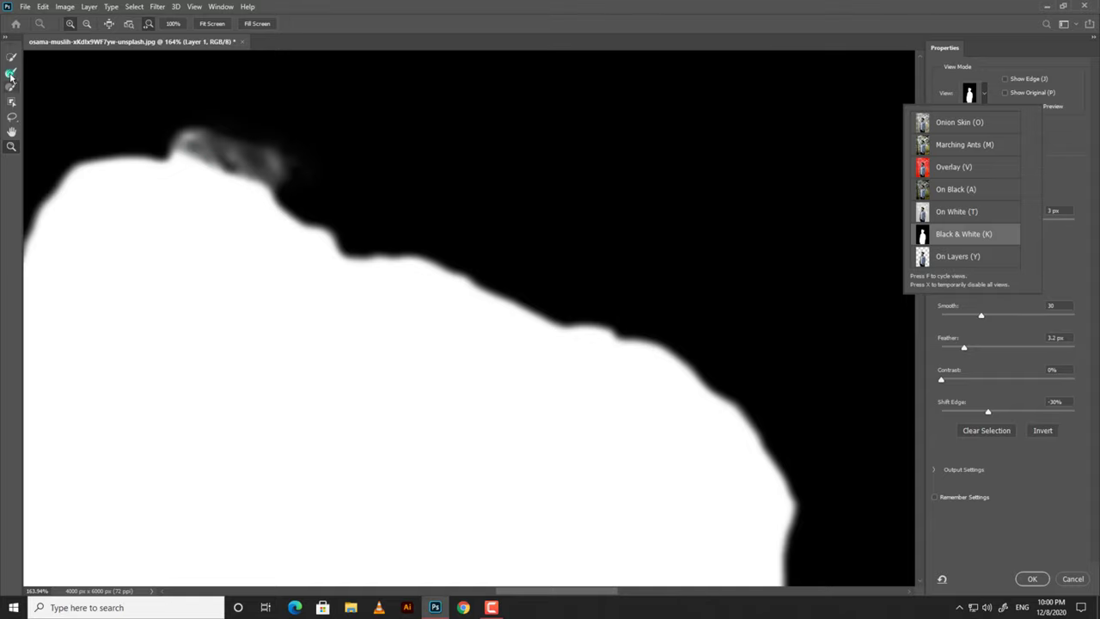
left_click(11, 72)
mouse_move(178, 120)
left_mouse_down()
mouse_move(277, 163)
mouse_move(208, 135)
left_mouse_up()
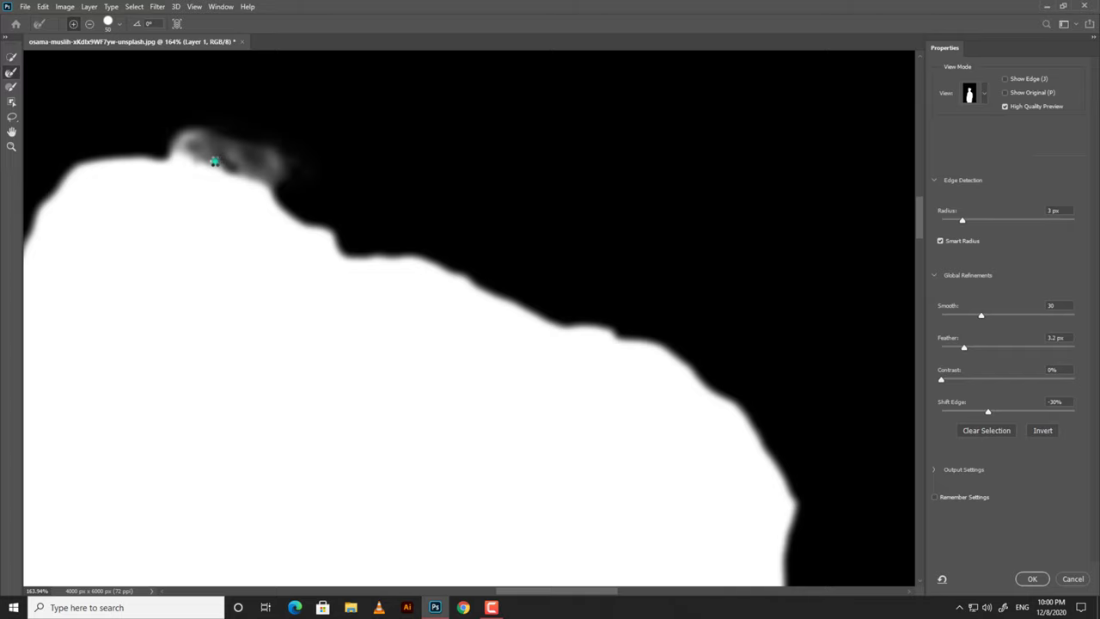
left_click(981, 93)
left_click(960, 167)
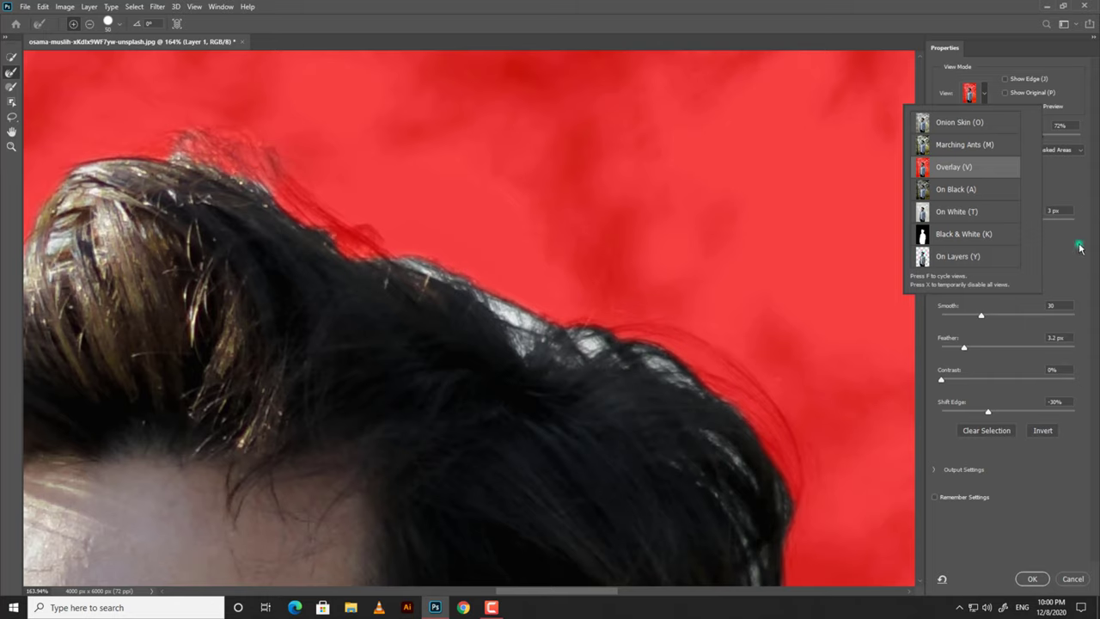
Brush the fine hair strands along the top and right side into the selection
left_click(1079, 248)
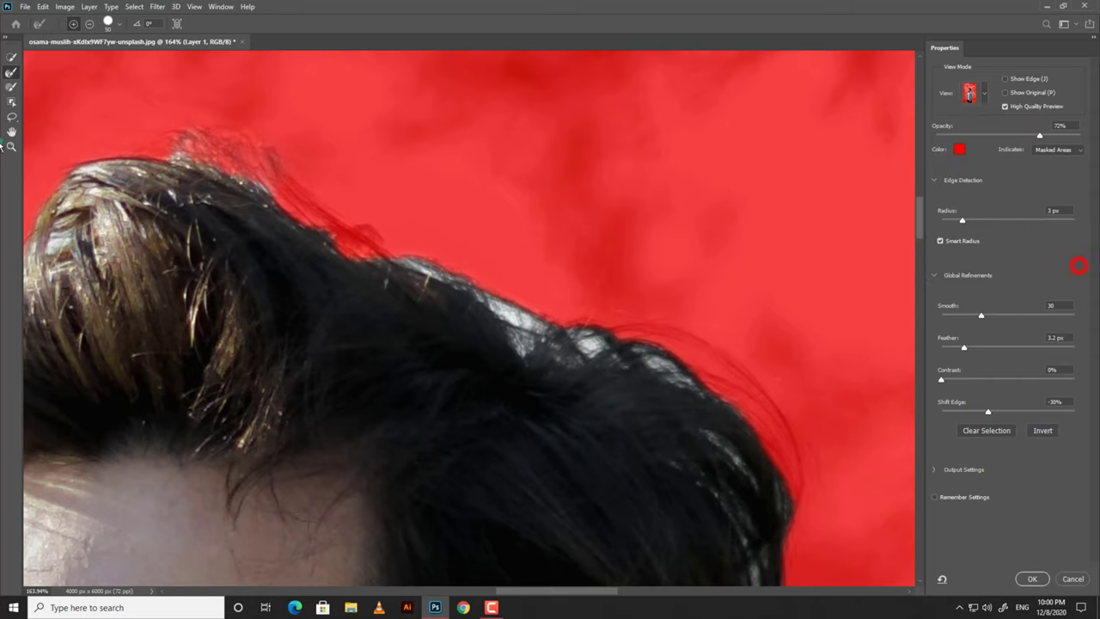
left_click_drag(189, 143, 232, 155)
left_click_drag(491, 334, 503, 322)
left_click_drag(421, 251, 687, 368)
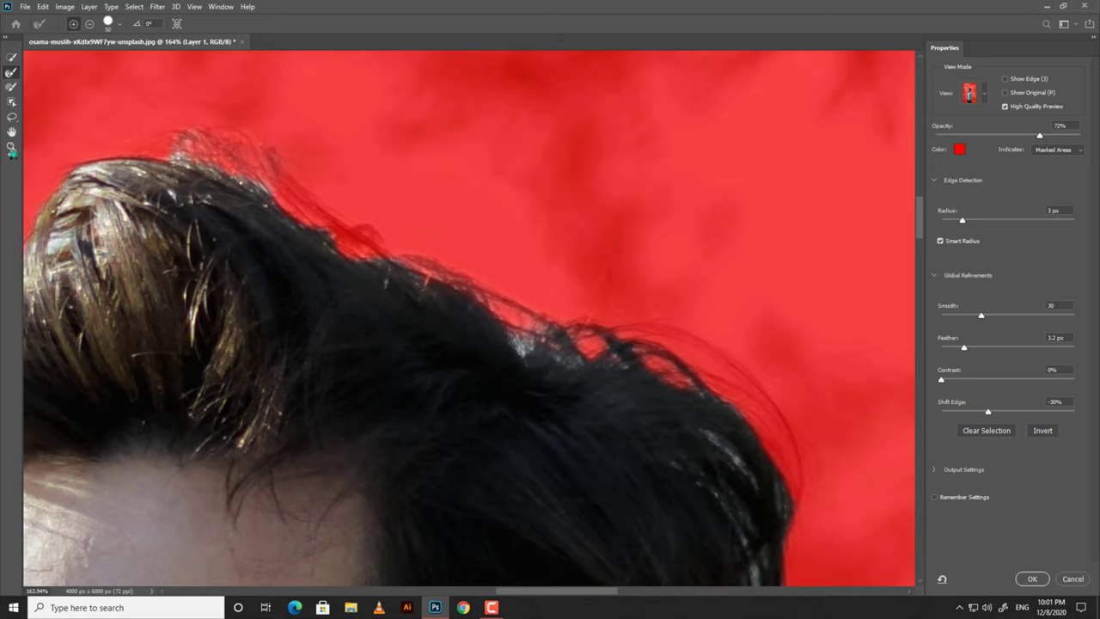
Zoom out and pan to check the whole figure from head to torso
left_click(12, 147)
left_click_drag(420, 393, 389, 385)
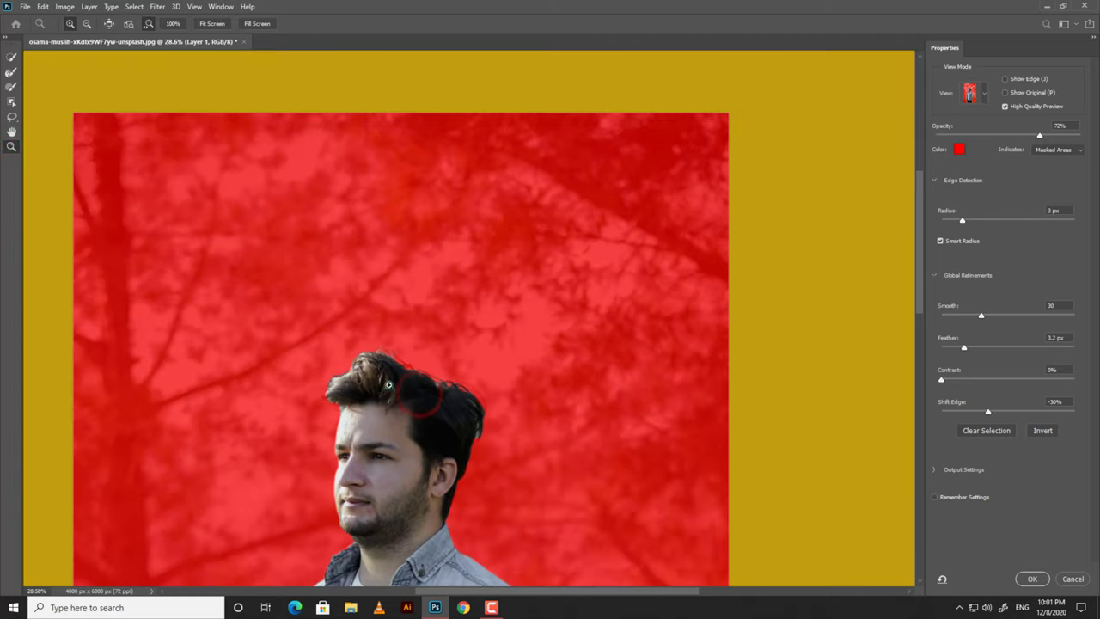
left_click_drag(467, 483, 446, 67)
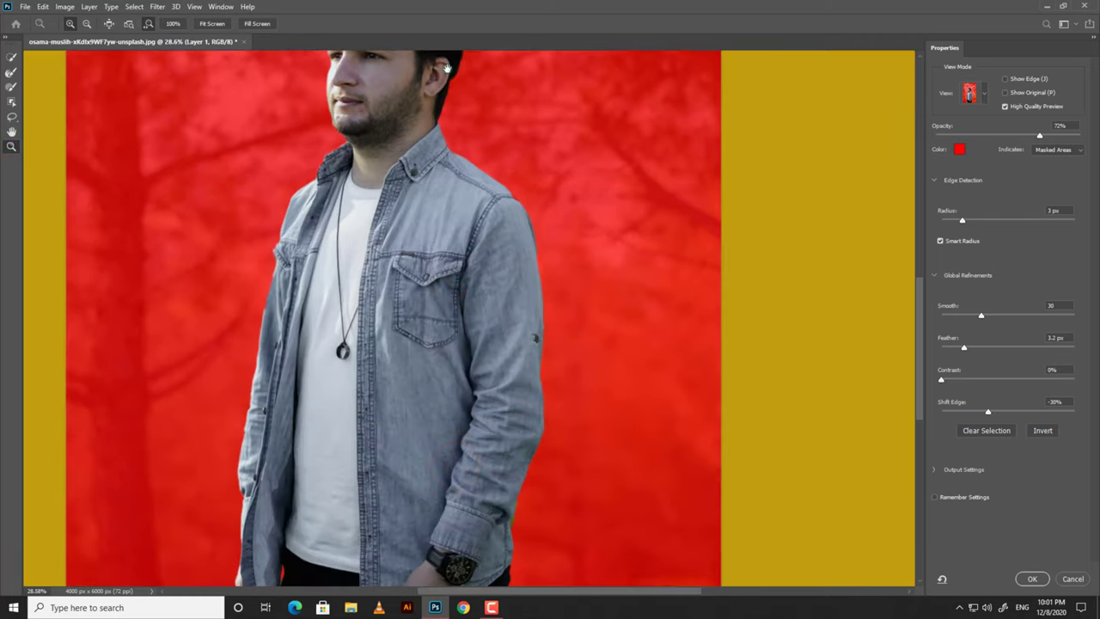
mouse_move(461, 295)
left_mouse_down()
mouse_move(444, 503)
mouse_move(486, 596)
left_mouse_up()
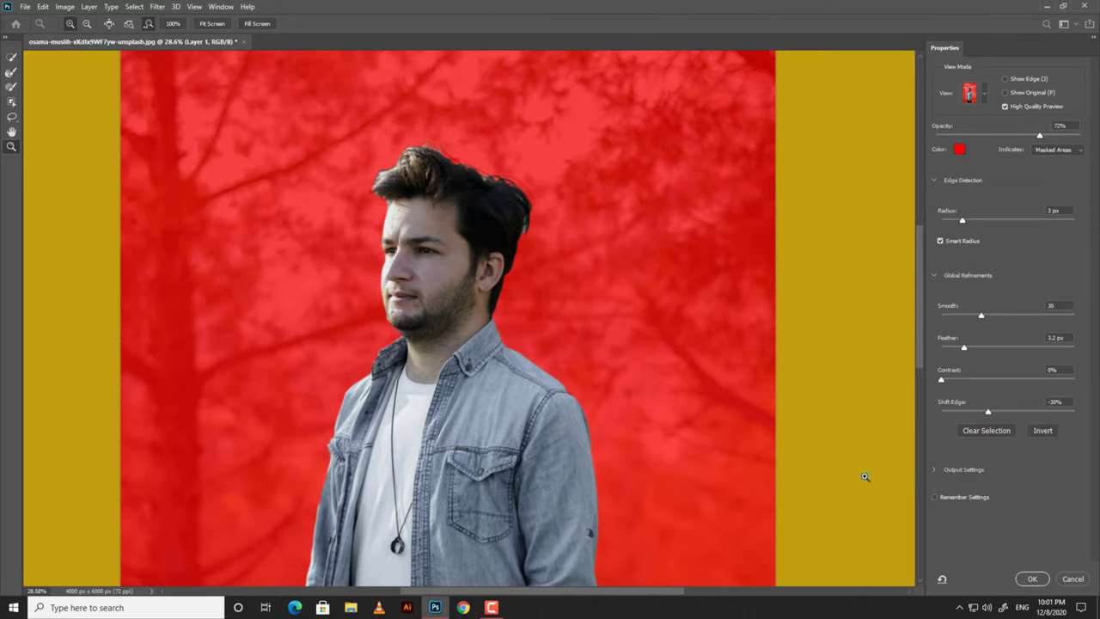
Apply the refined selection and move the cut-out man up and to the right
left_click(1032, 578)
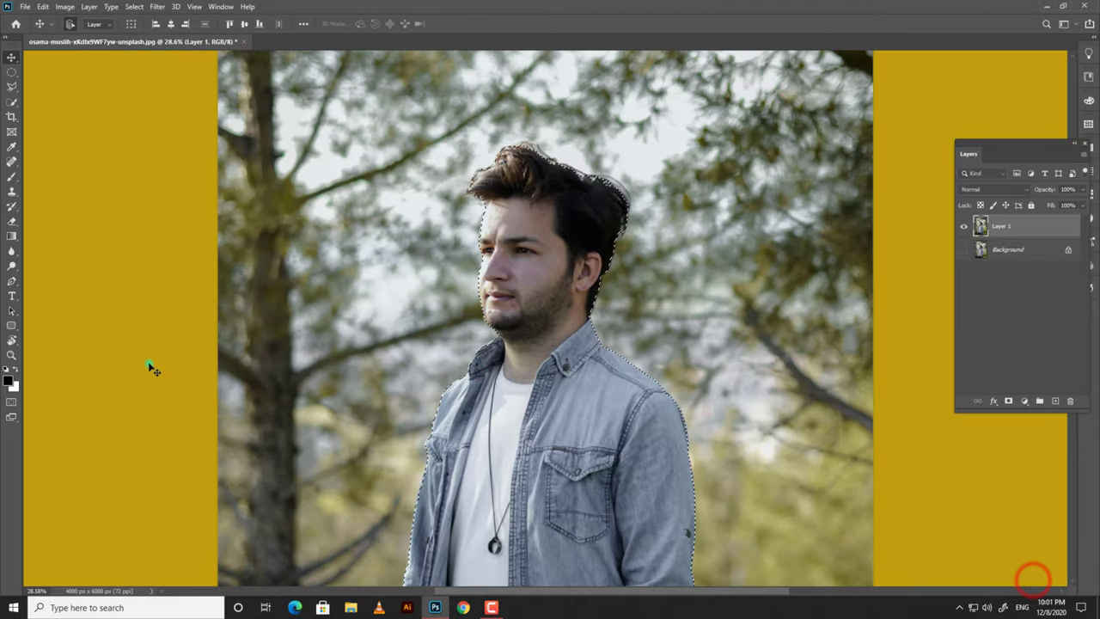
left_click(11, 57)
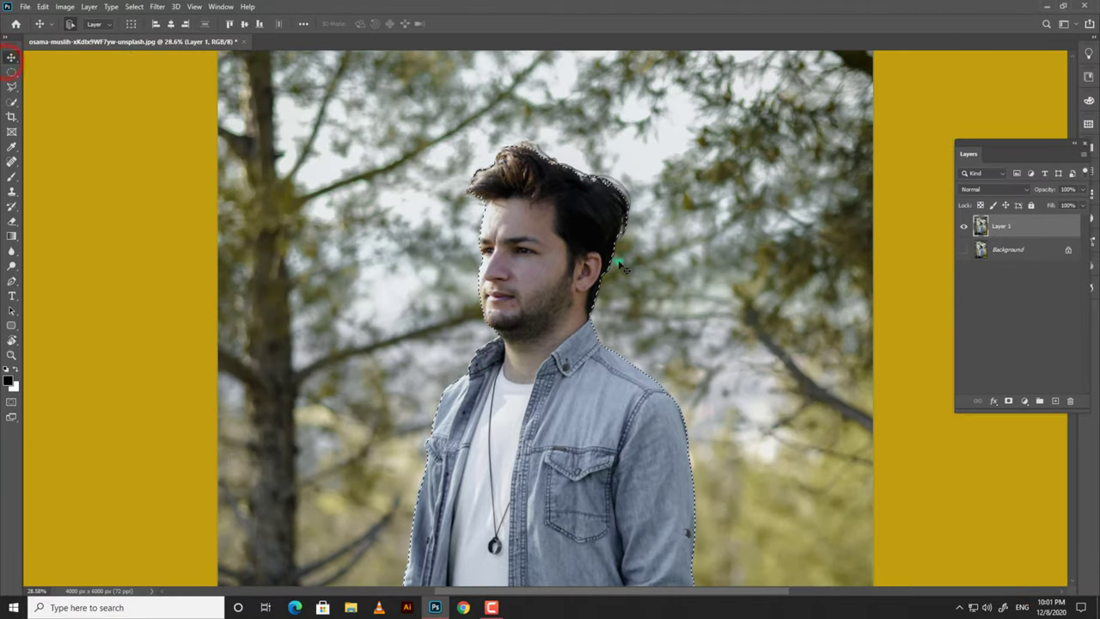
left_click(556, 448)
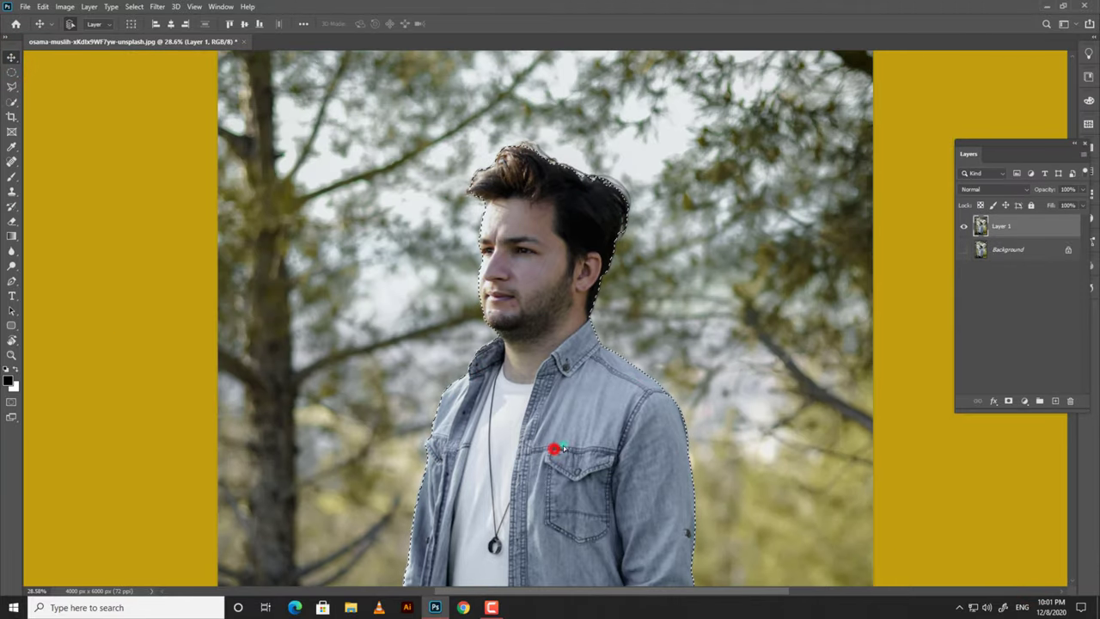
left_click_drag(563, 445, 778, 315)
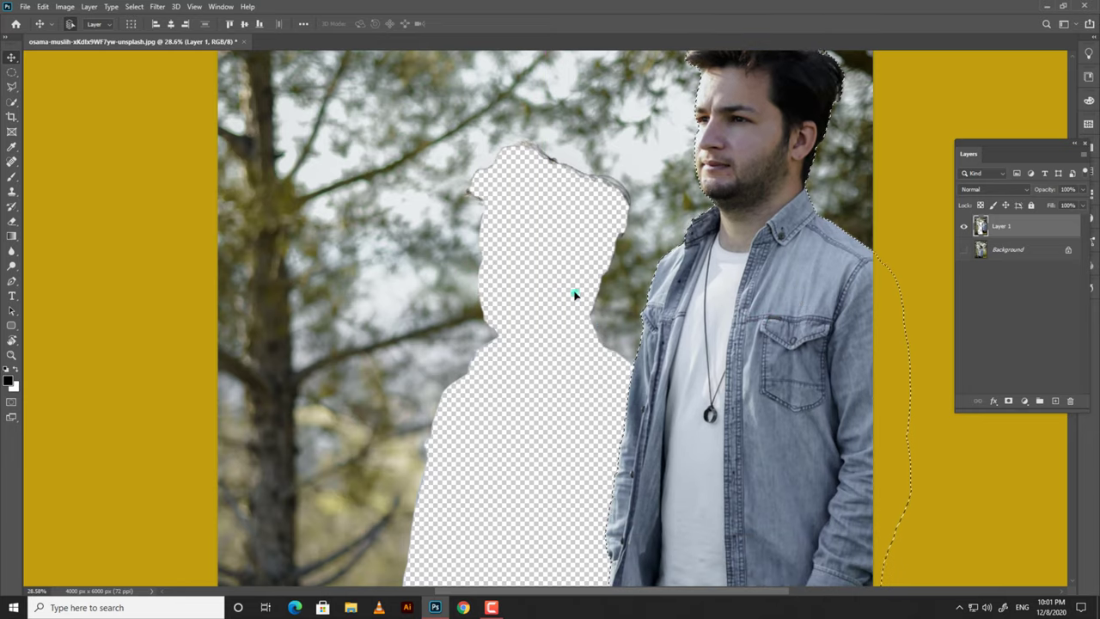
Inspect the cutout's face, chest, pocket and hand, then nudge the man further right
scroll(726, 198, "up", 3)
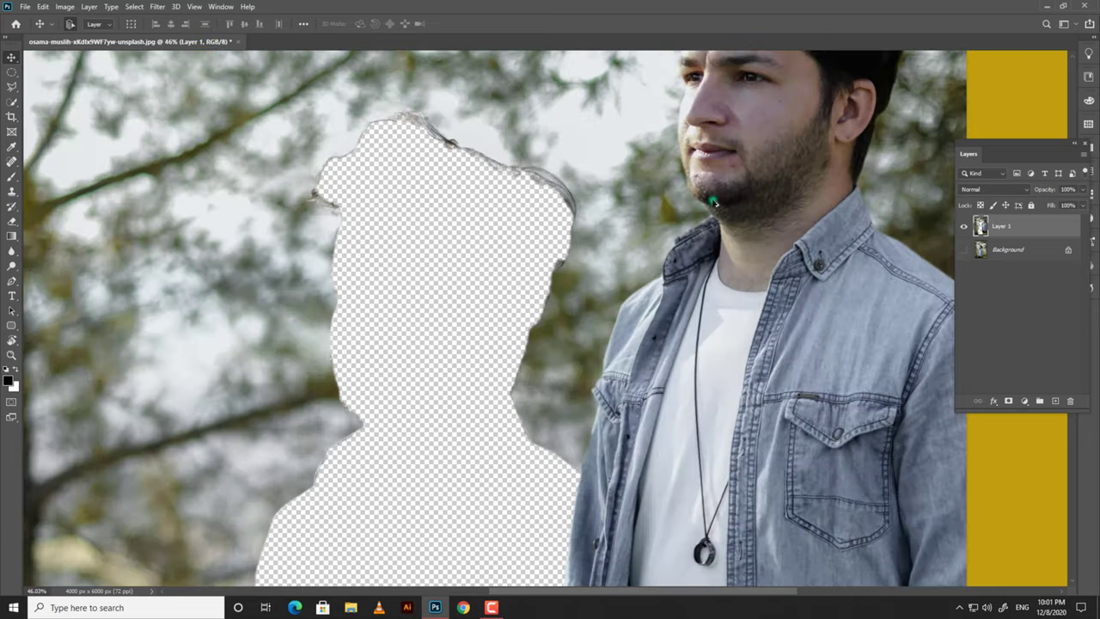
scroll(713, 202, "up", 5)
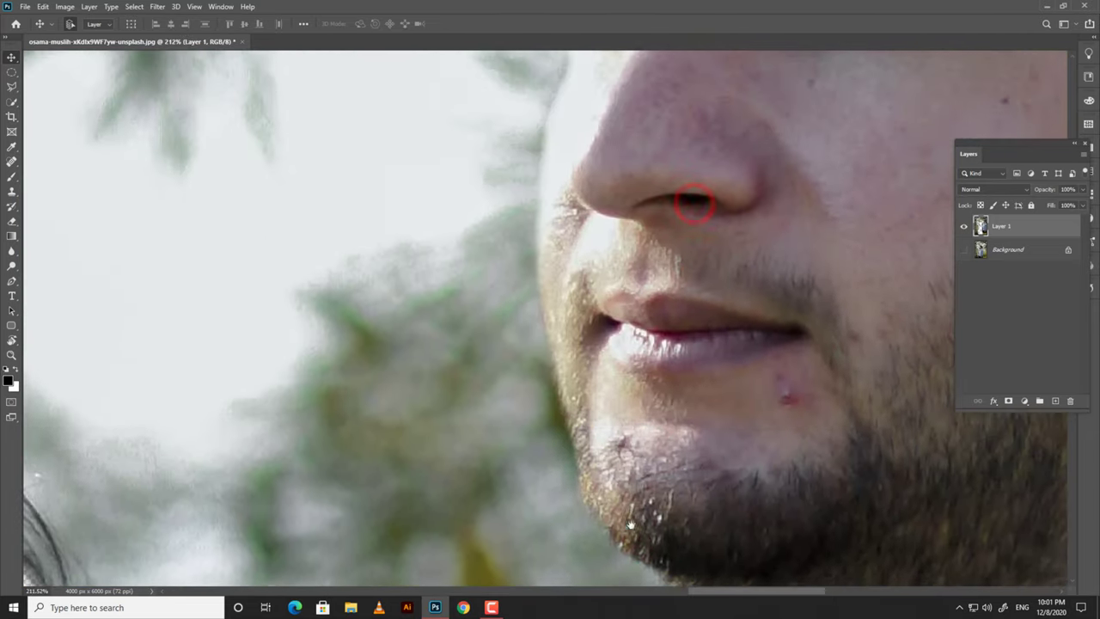
scroll(553, 258, "up", 2)
scroll(524, 413, "up", 5)
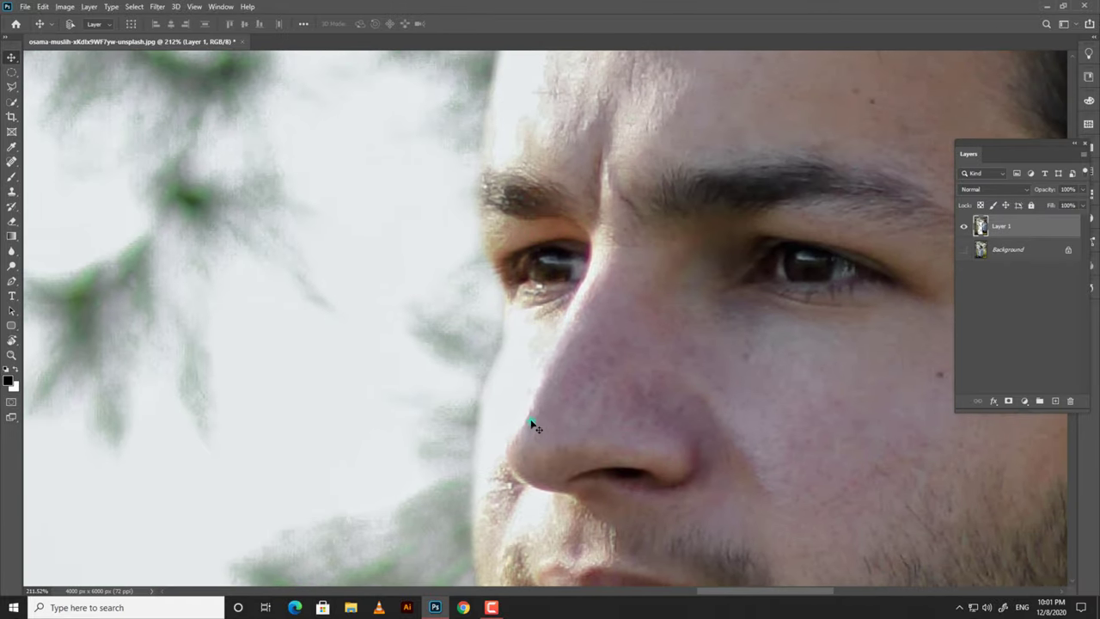
scroll(533, 421, "down", 2)
scroll(550, 395, "down", 2)
left_click_drag(601, 275, 510, 382)
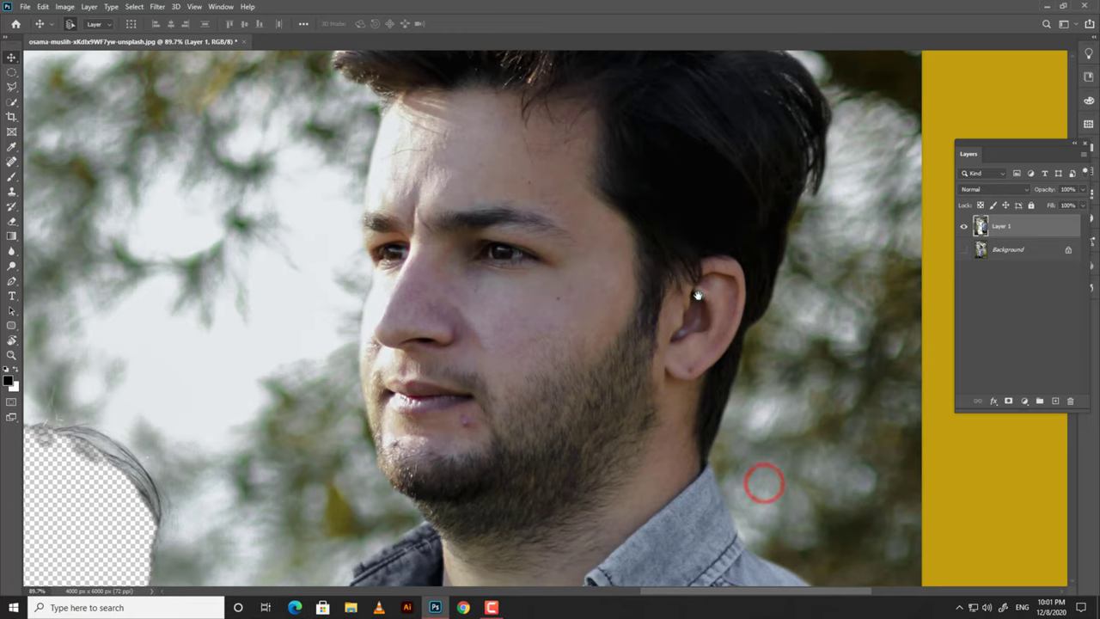
left_click_drag(764, 484, 678, 498)
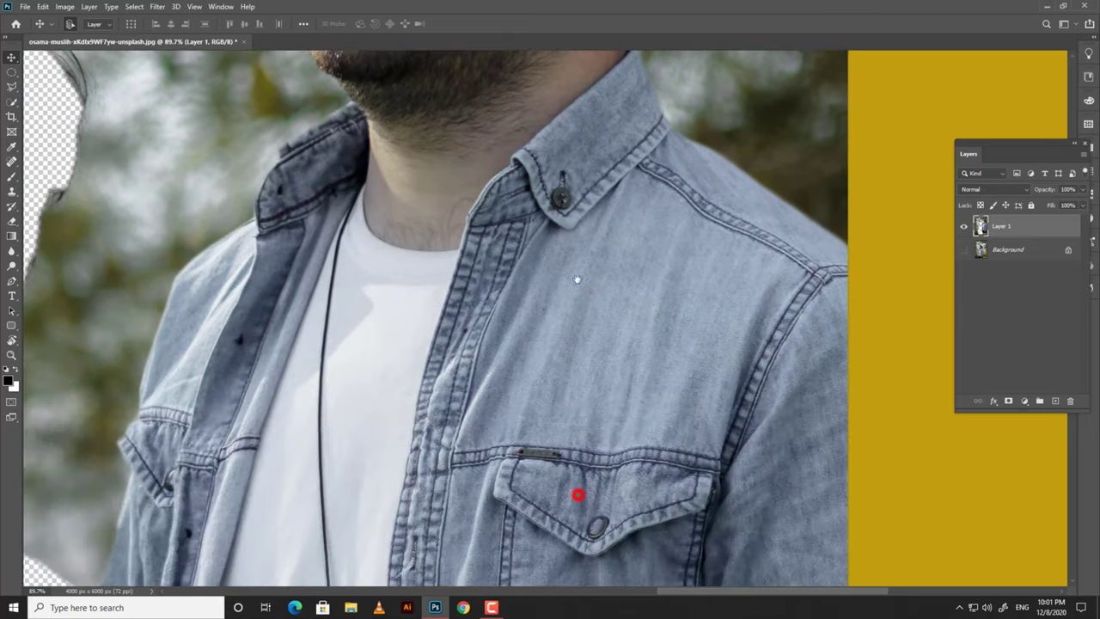
left_click_drag(576, 491, 577, 168)
left_click_drag(522, 516, 500, 145)
mouse_move(444, 473)
left_mouse_down()
mouse_move(442, 237)
mouse_move(430, 215)
left_mouse_up()
mouse_move(407, 501)
left_mouse_down()
mouse_move(422, 191)
mouse_move(386, 297)
mouse_move(381, 224)
left_mouse_up()
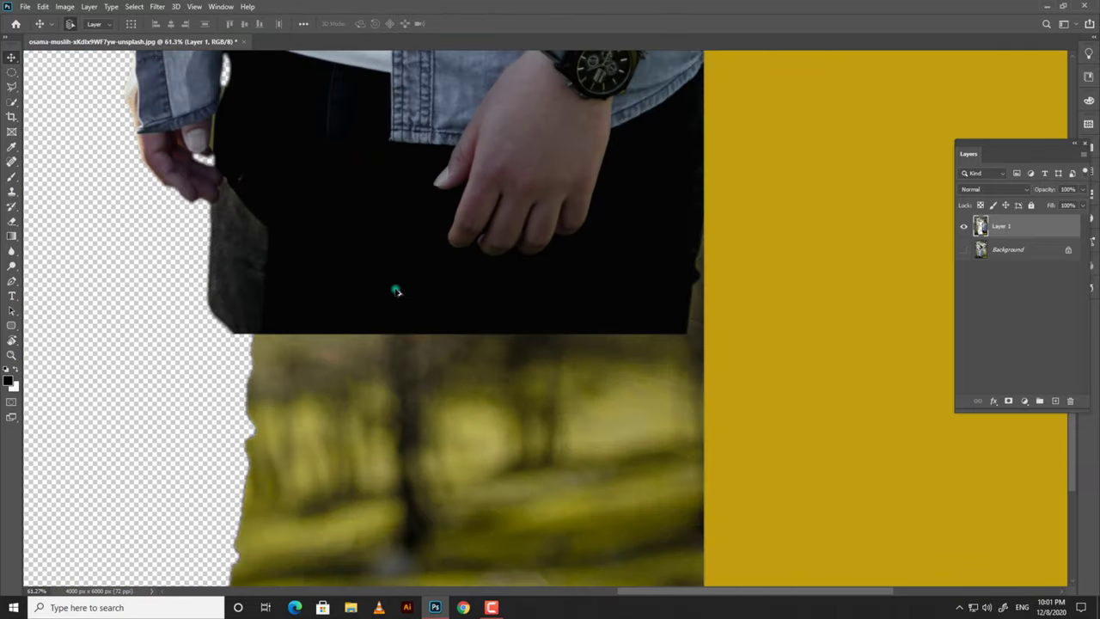
scroll(395, 292, "down", 10)
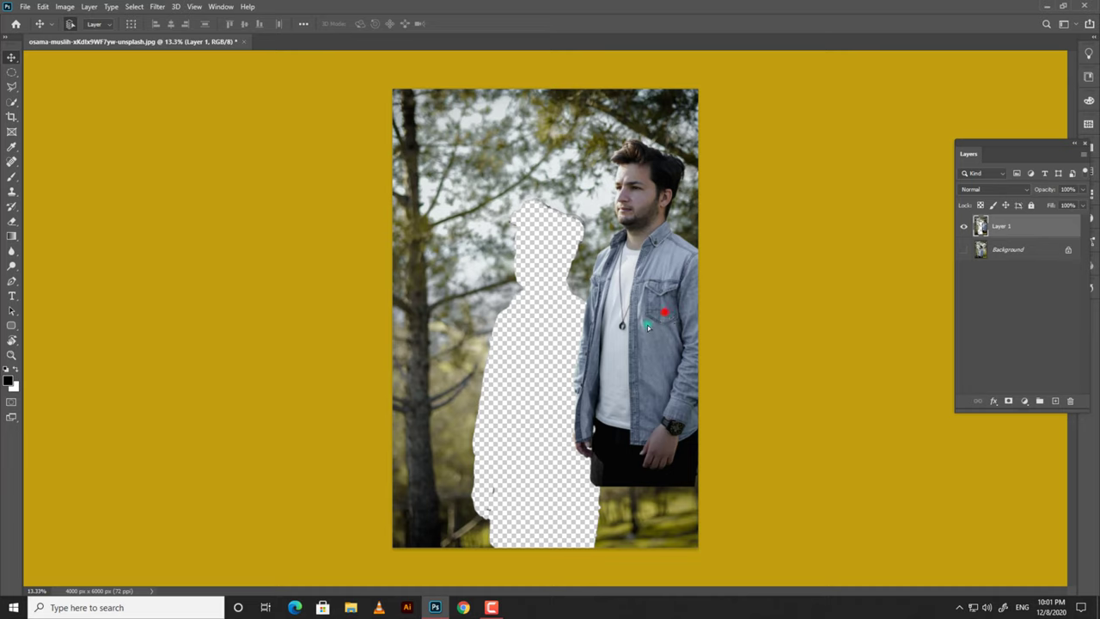
left_click_drag(668, 311, 655, 316)
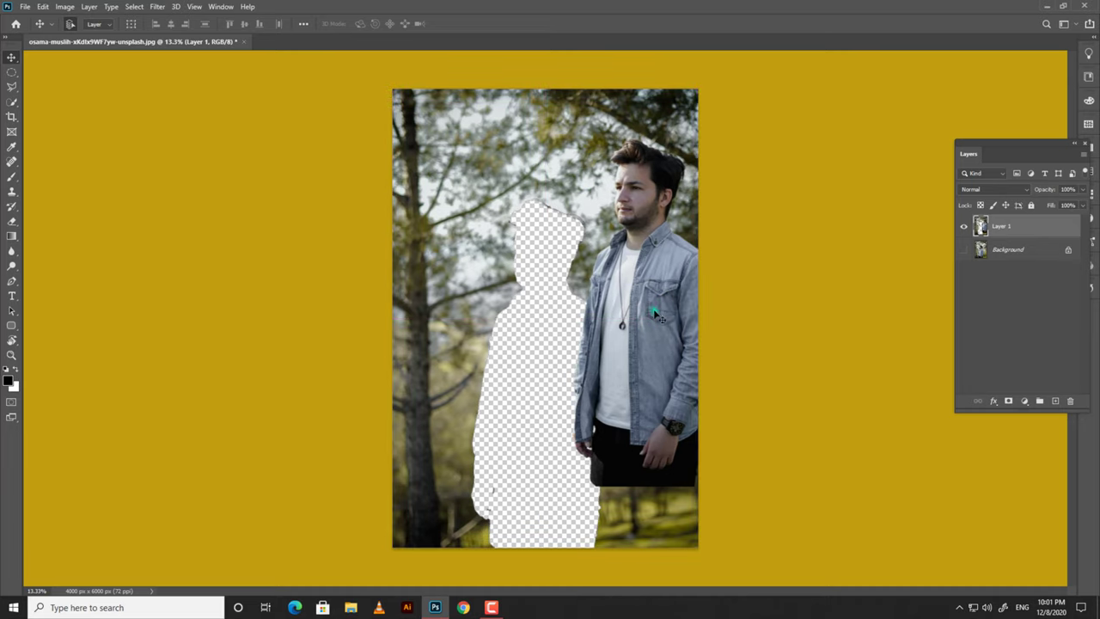